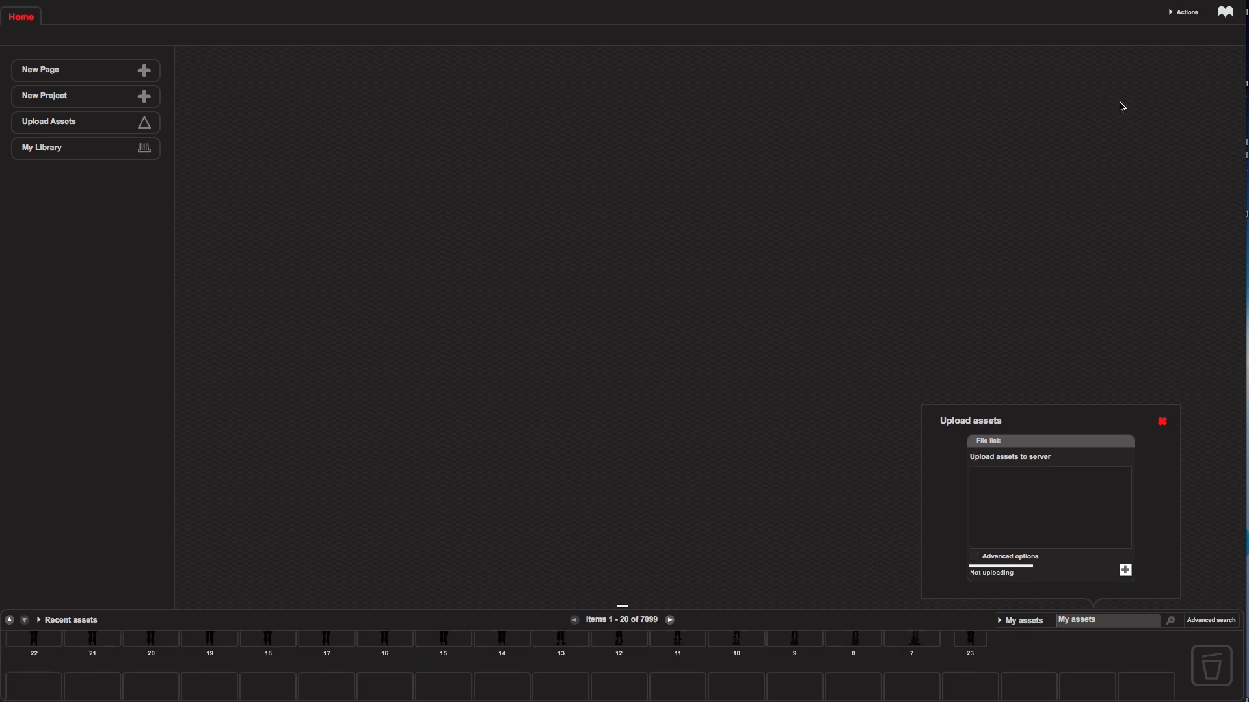
Step: Upload all 19 flame PNG files from the Candle Burn folder as an animation sequence and close the upload window
left_click(975, 558)
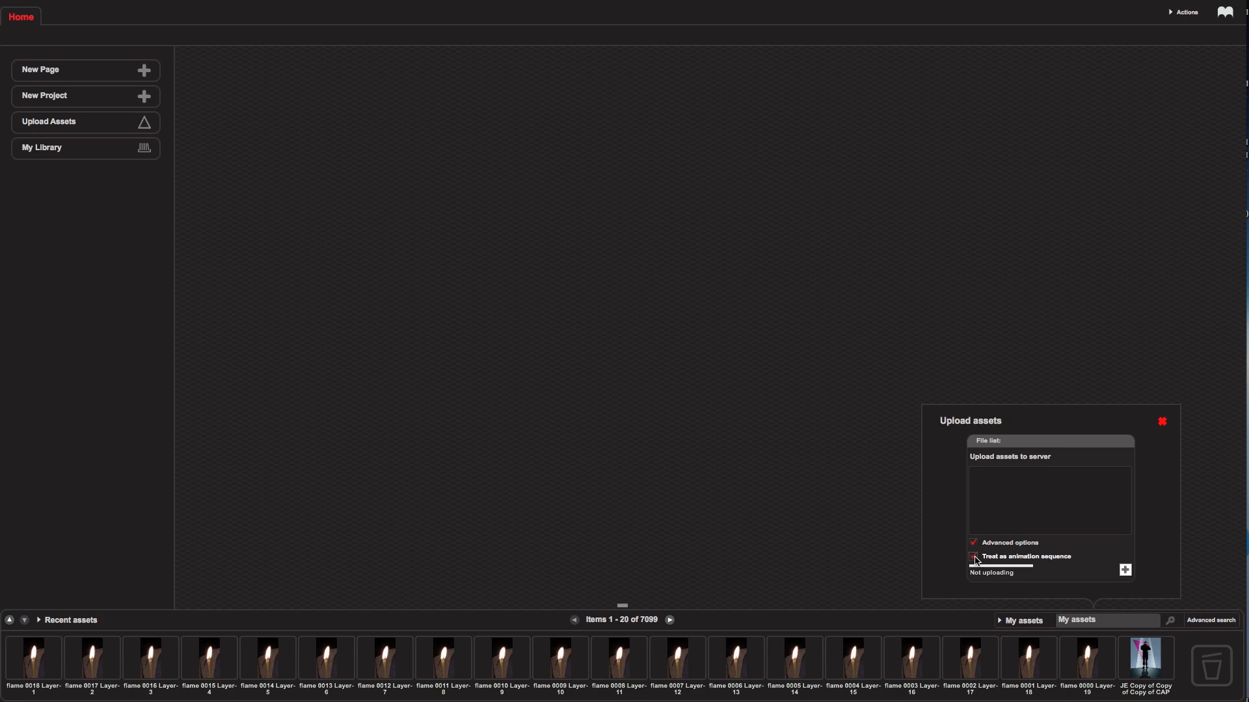
left_click(1125, 571)
left_click(654, 112)
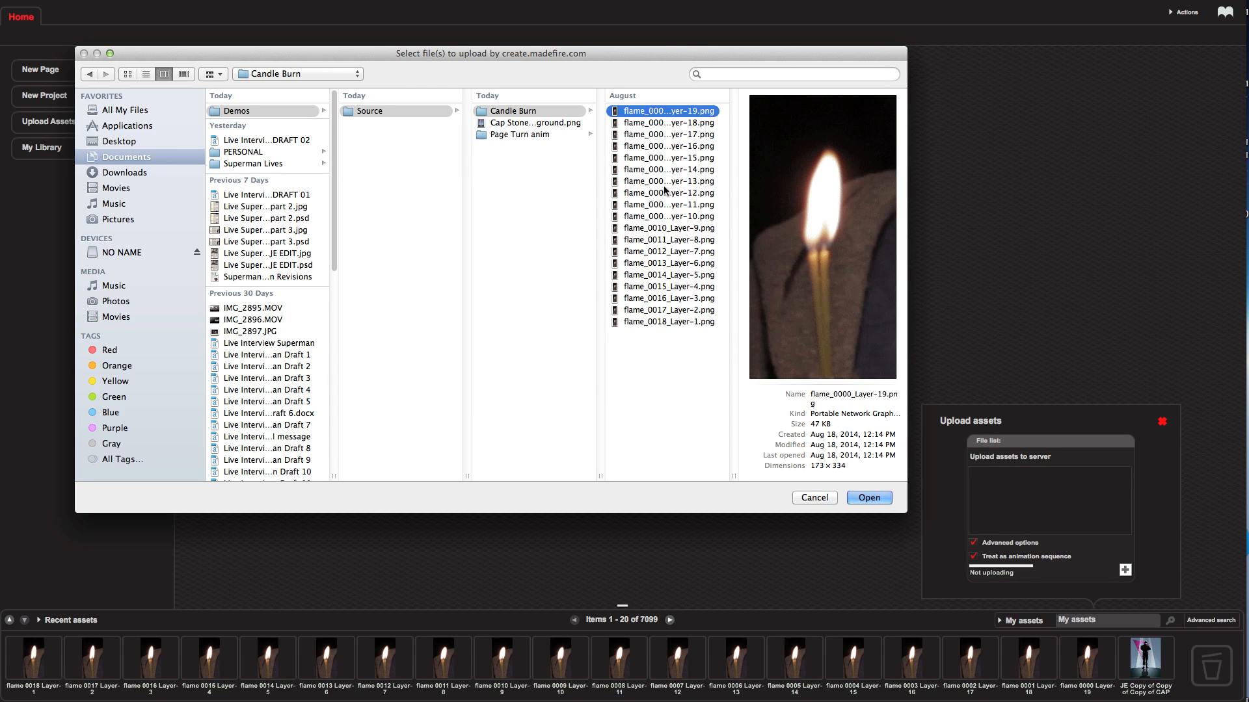
left_click(653, 323, "shift")
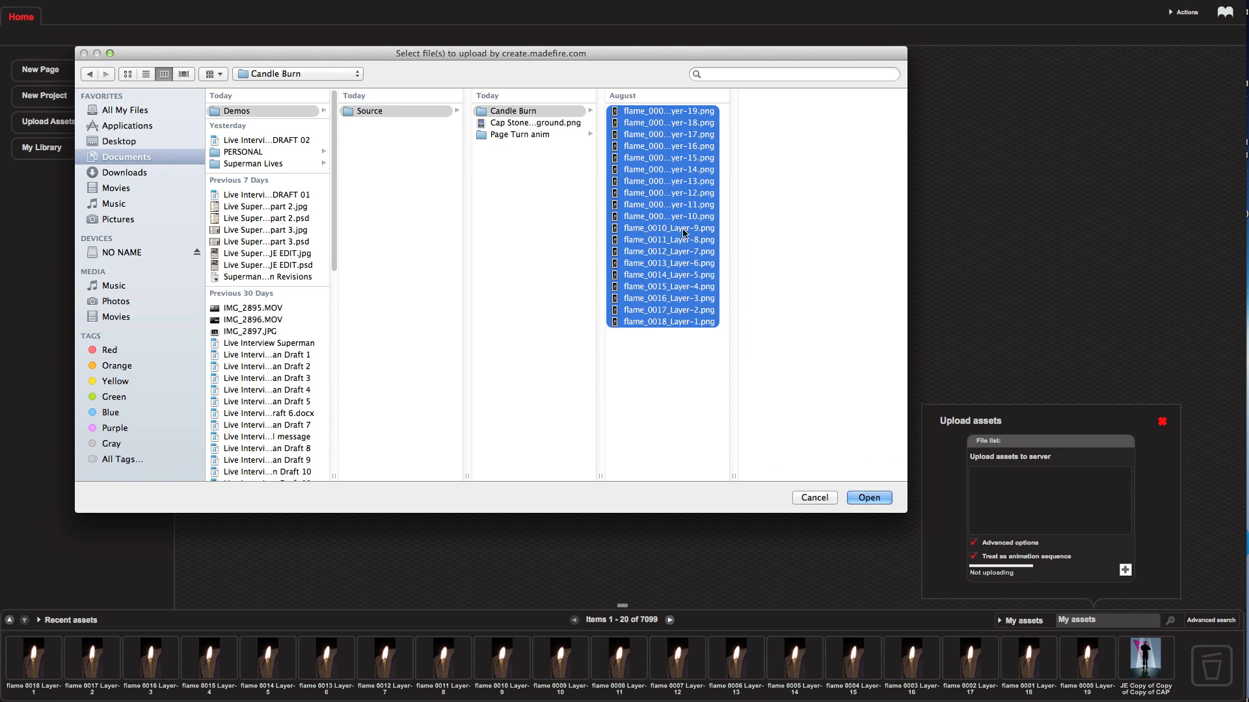
left_click(869, 498)
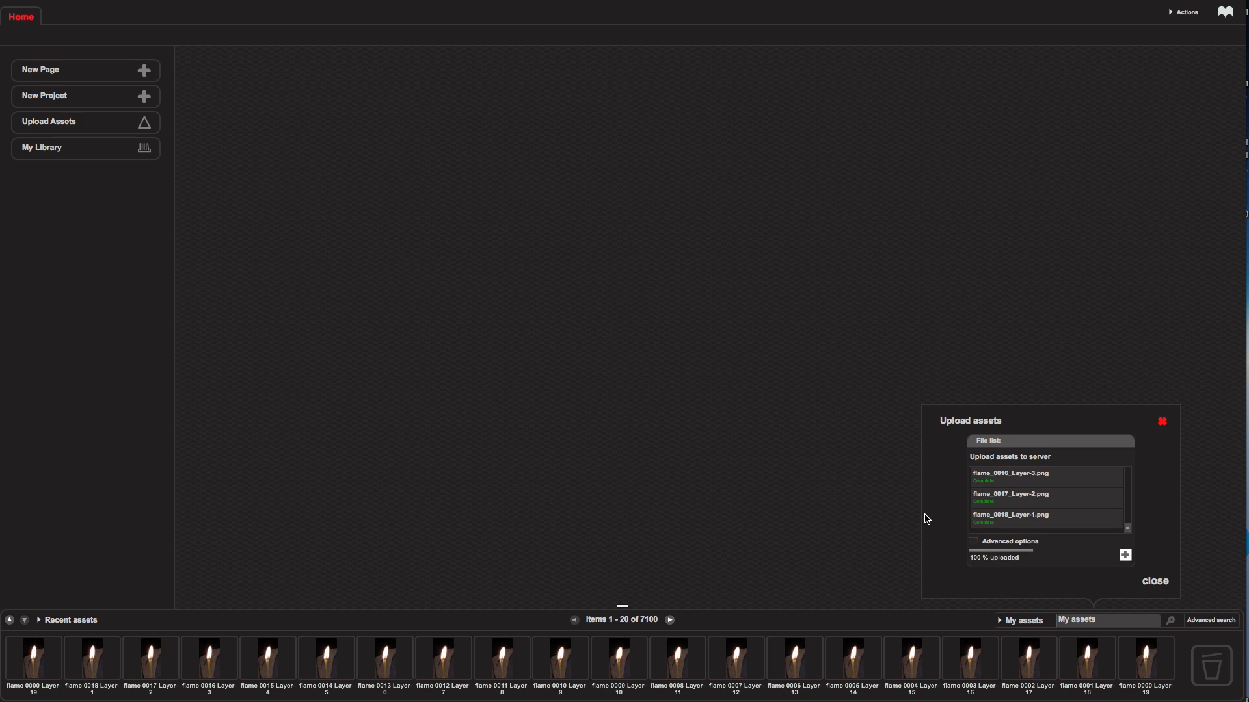
left_click(1164, 422)
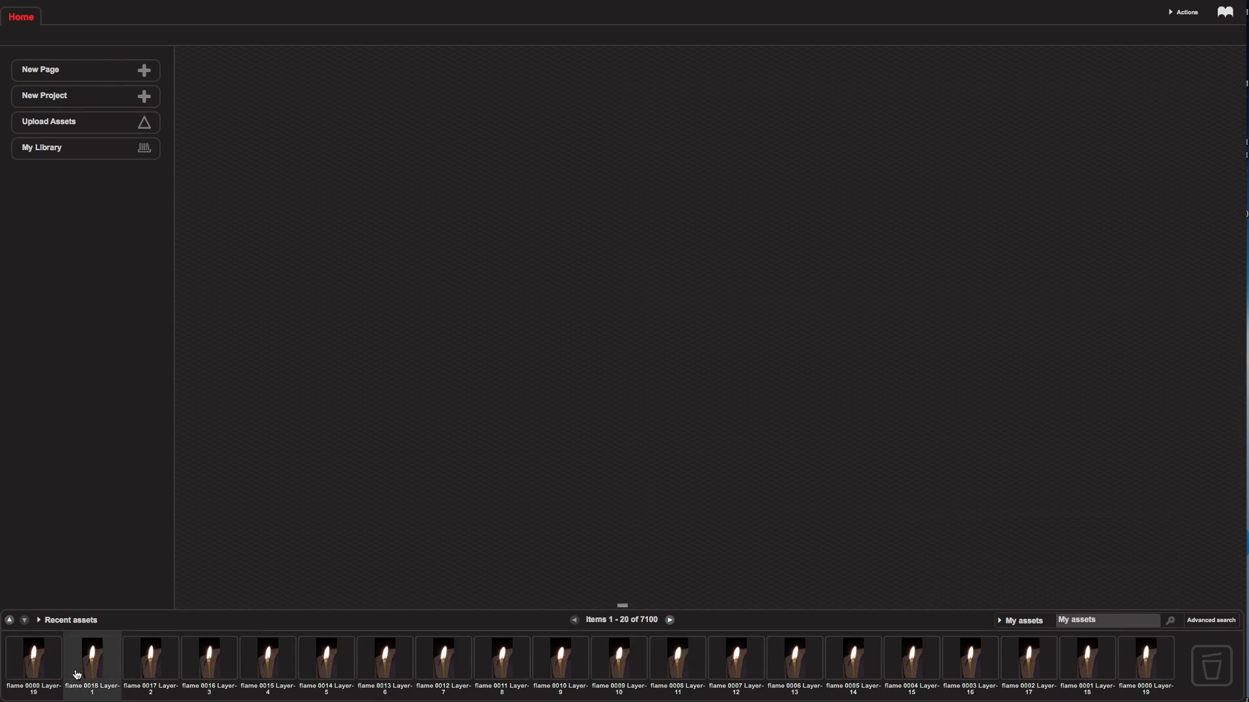
Step: Open the newly uploaded flame 0000 Layer-19 sequence asset to view it, and close it again
double_click(34, 662)
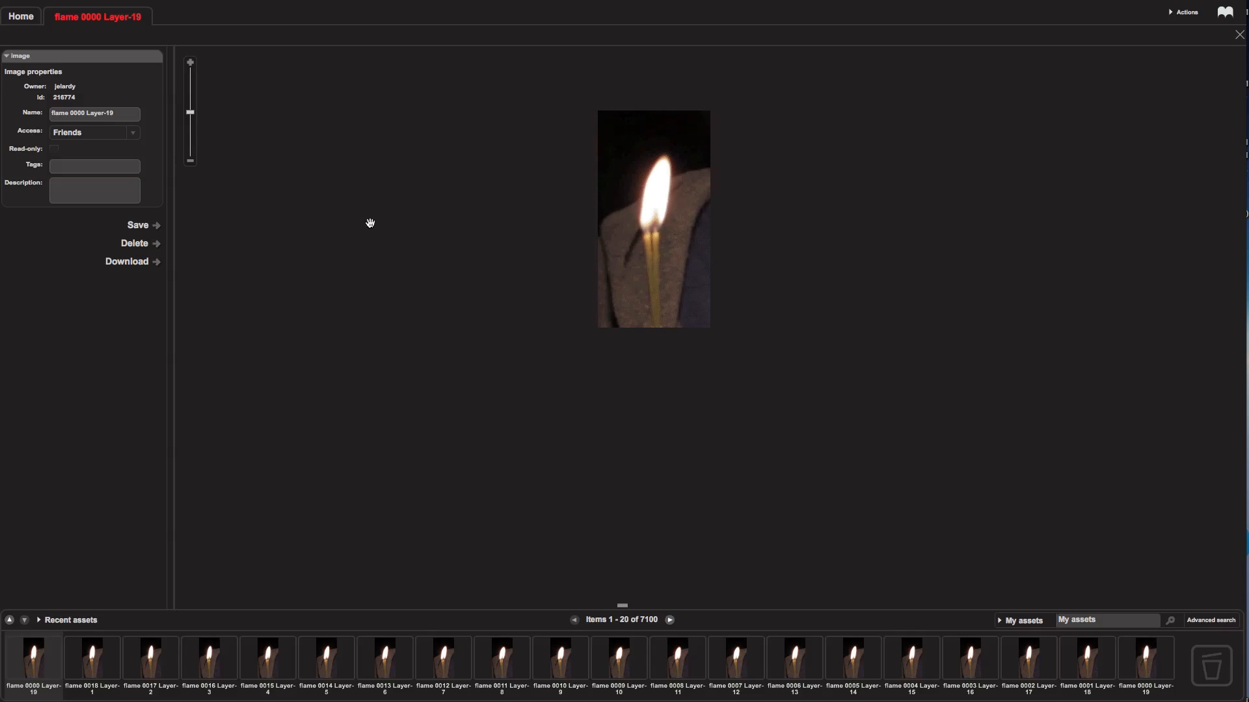
left_click(148, 17)
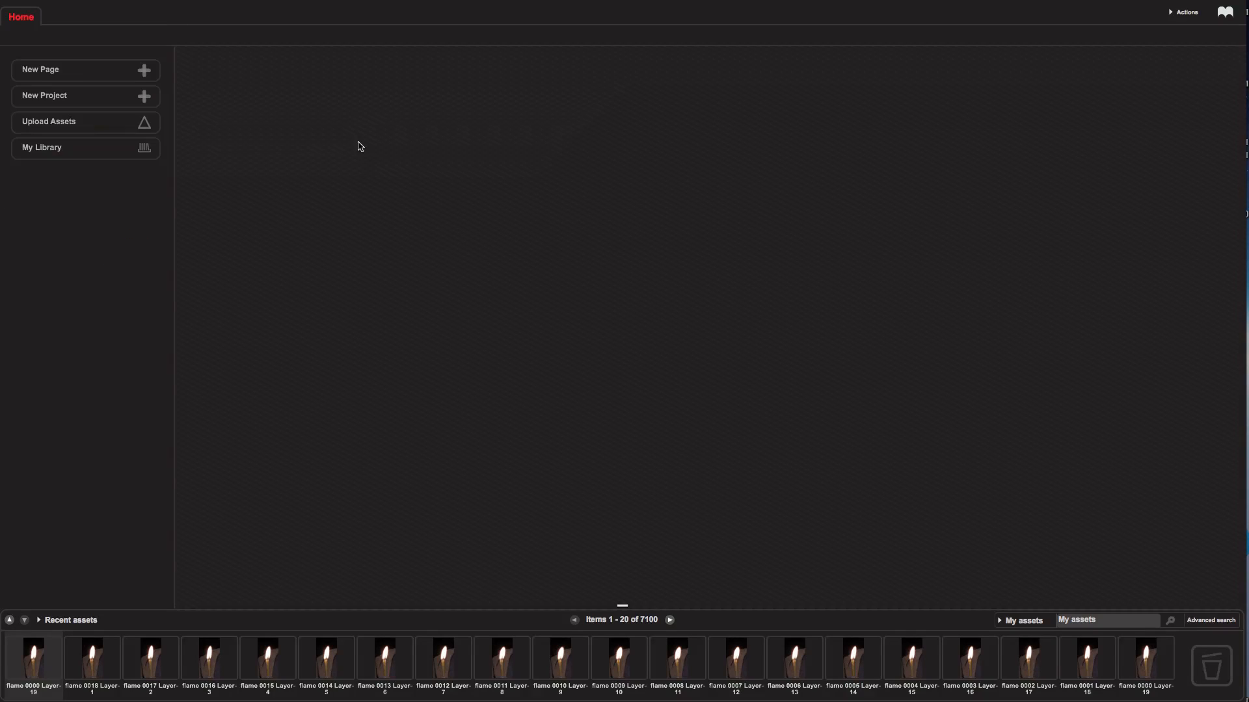
Step: Create a new page and add the uploaded flame 0000 Layer-19 sequence to it as a layer
left_click(144, 70)
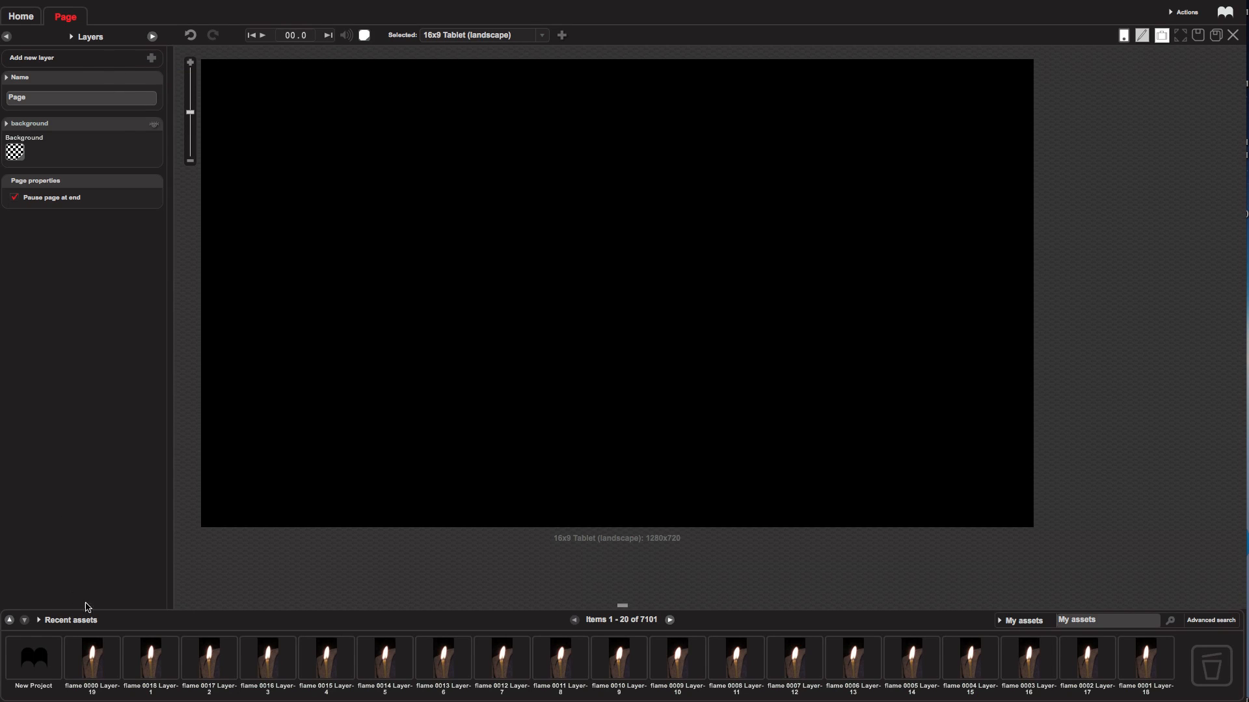
left_click_drag(101, 657, 156, 63)
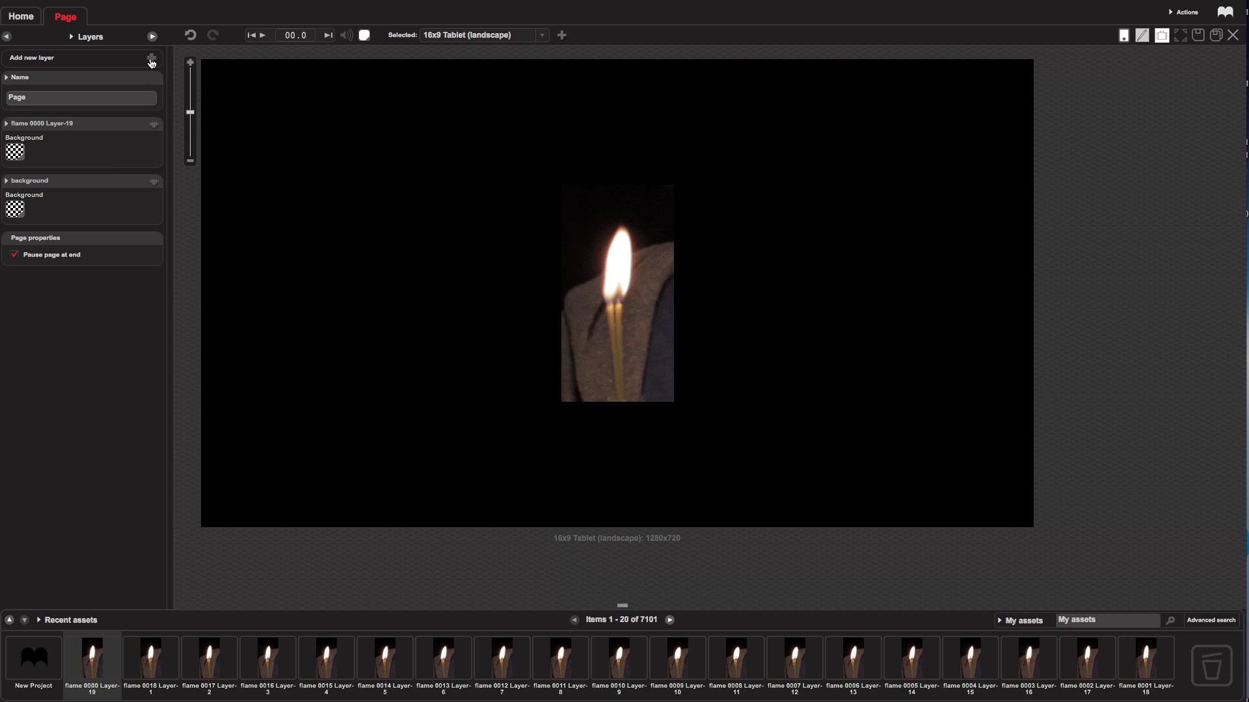
left_click(151, 60)
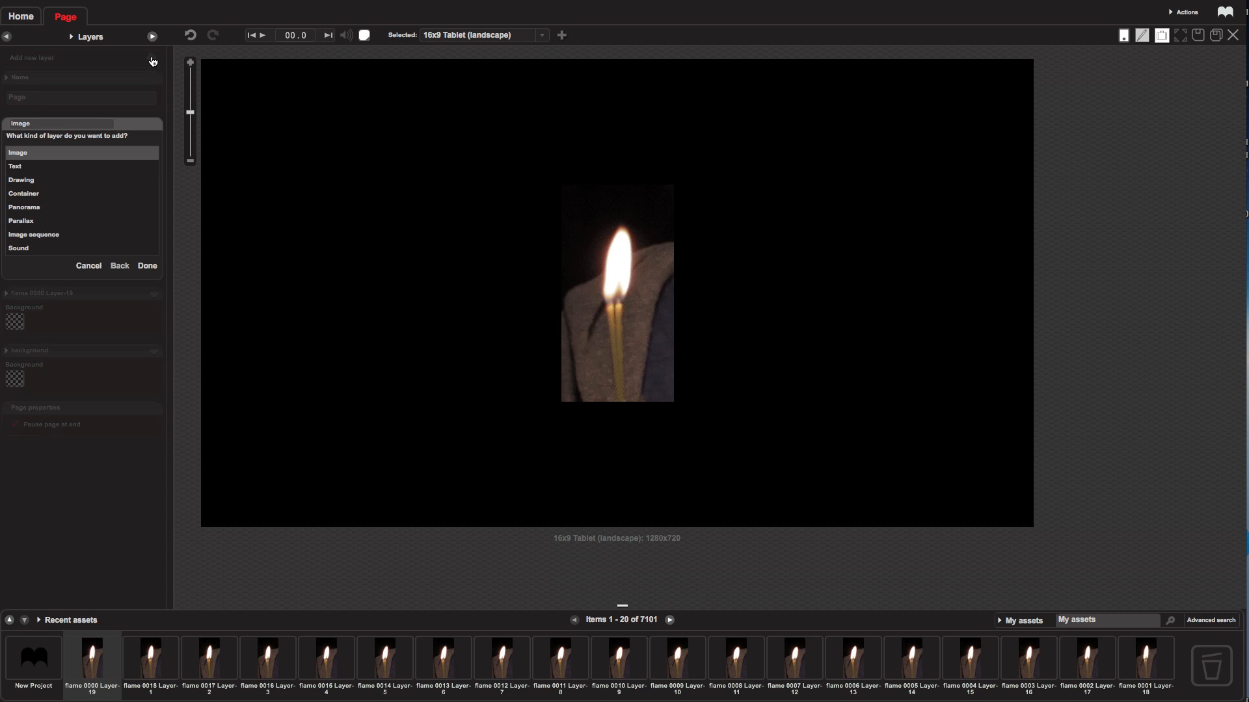
left_click(60, 236)
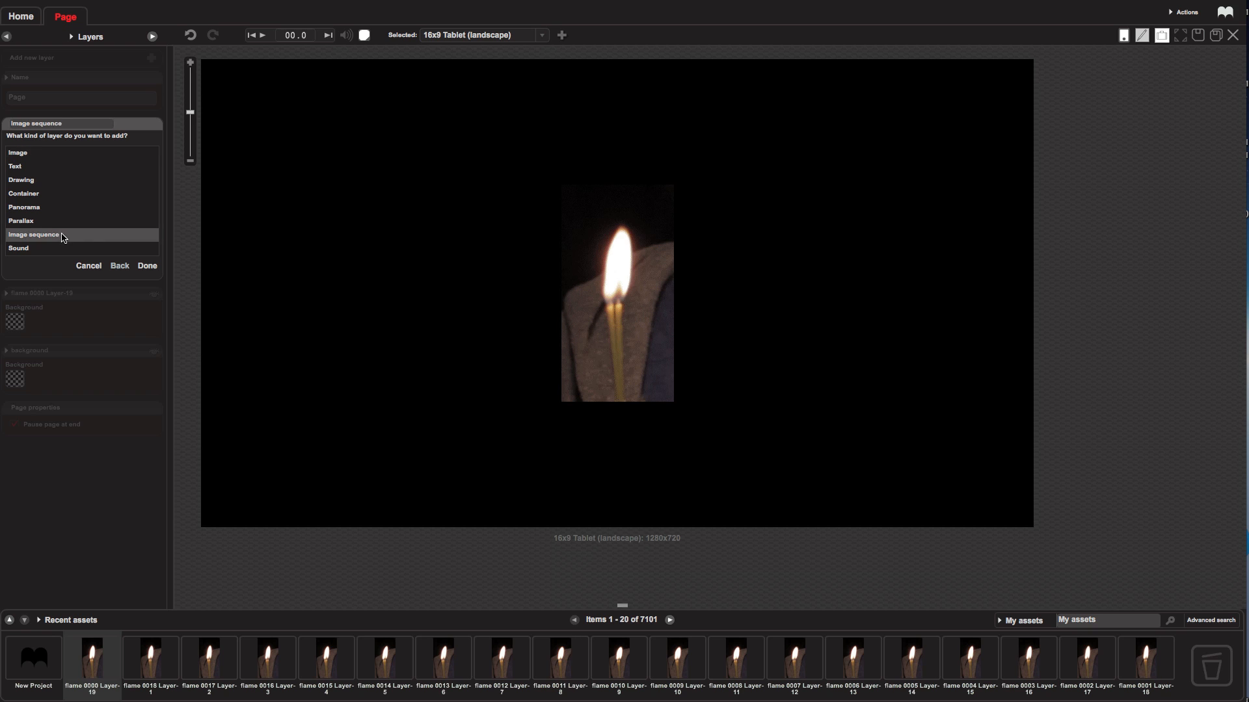
left_click(147, 267)
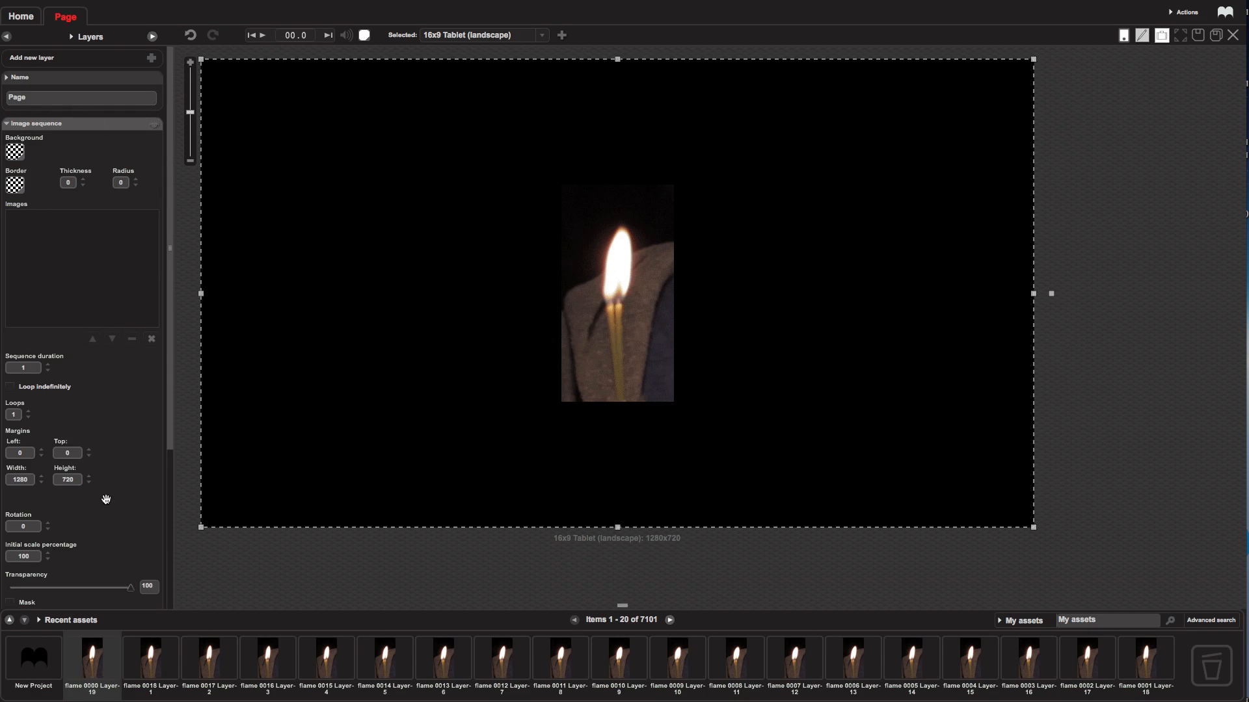
scroll(106, 499, "down", 2)
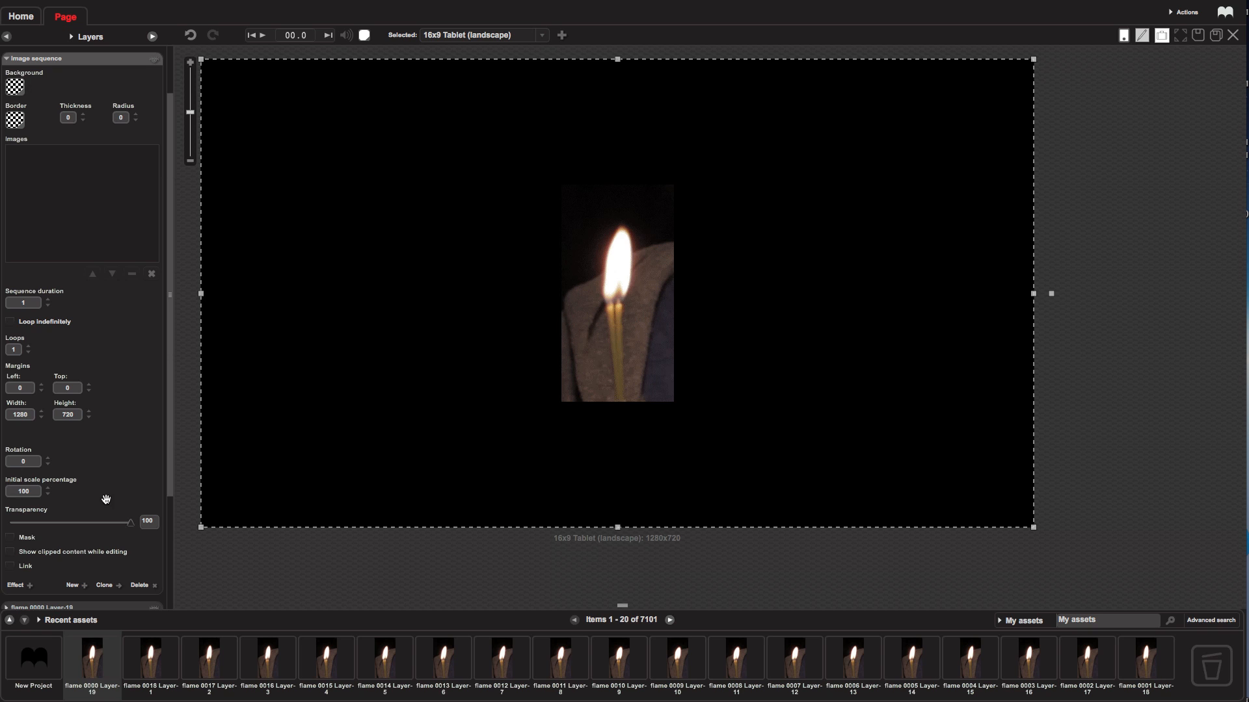
left_click(134, 586)
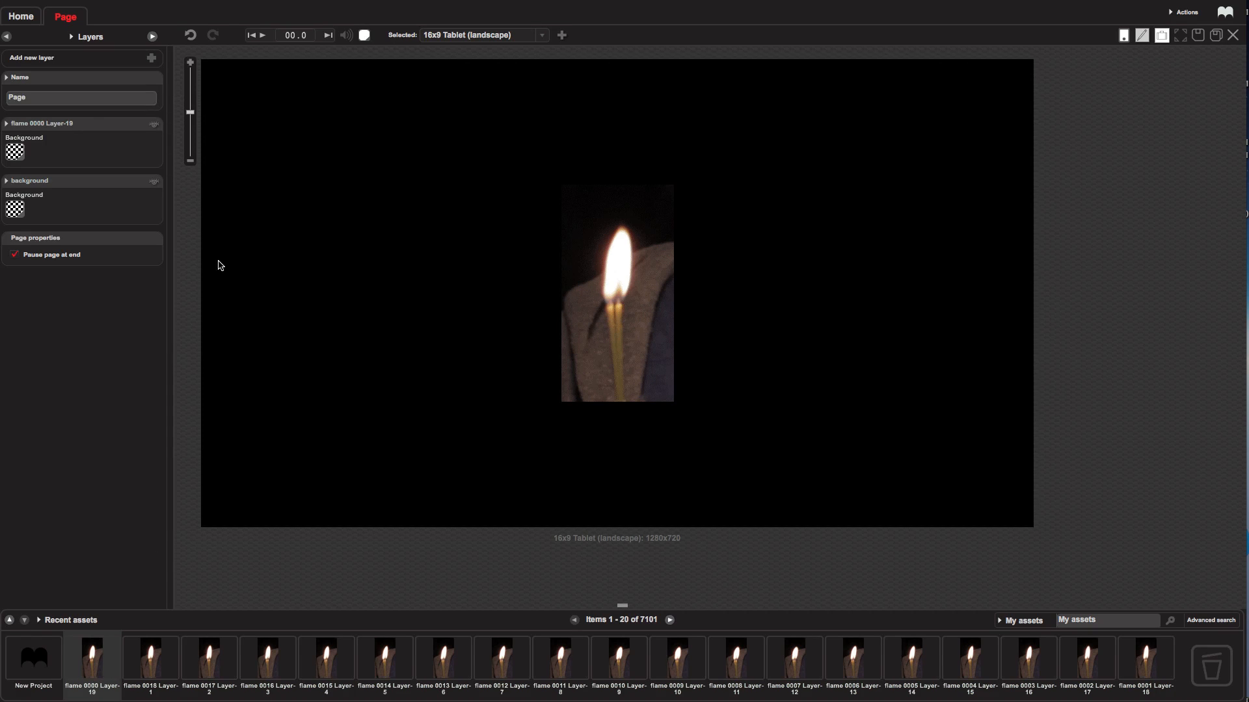
Step: Add a Play effect that starts at the start to the flame 0000 Layer-19 layer and preview the page
left_click(85, 122)
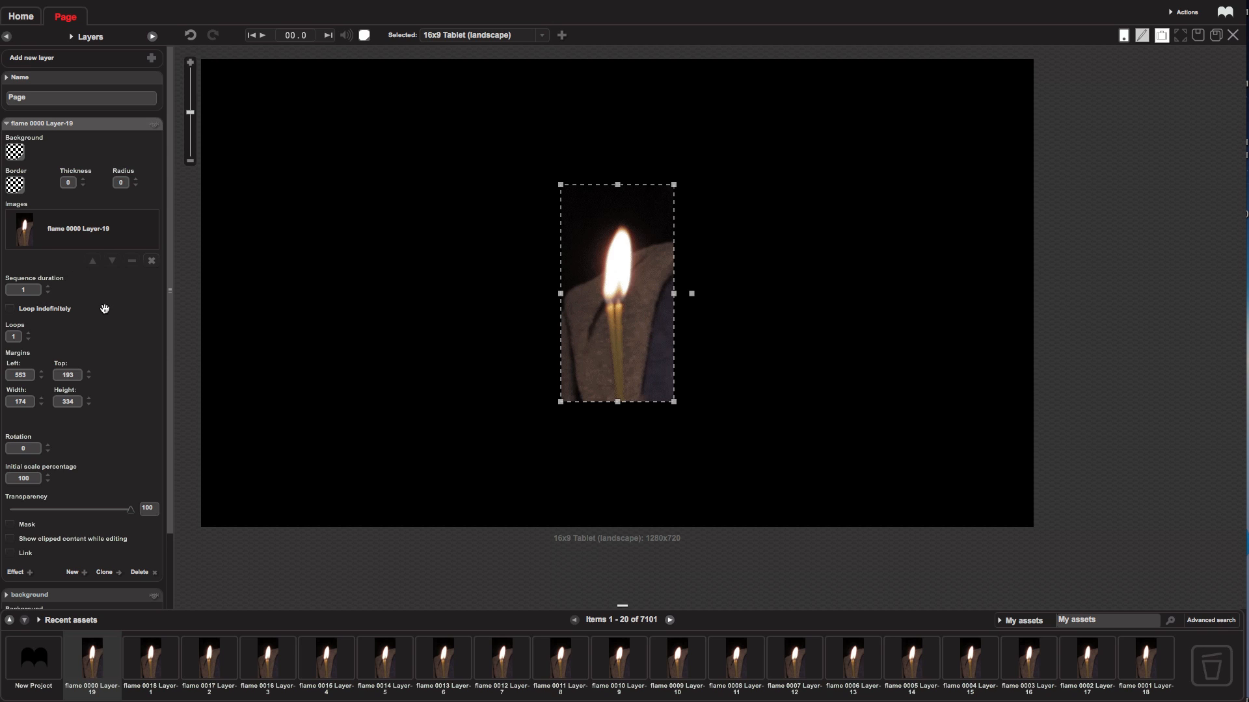
left_click(15, 573)
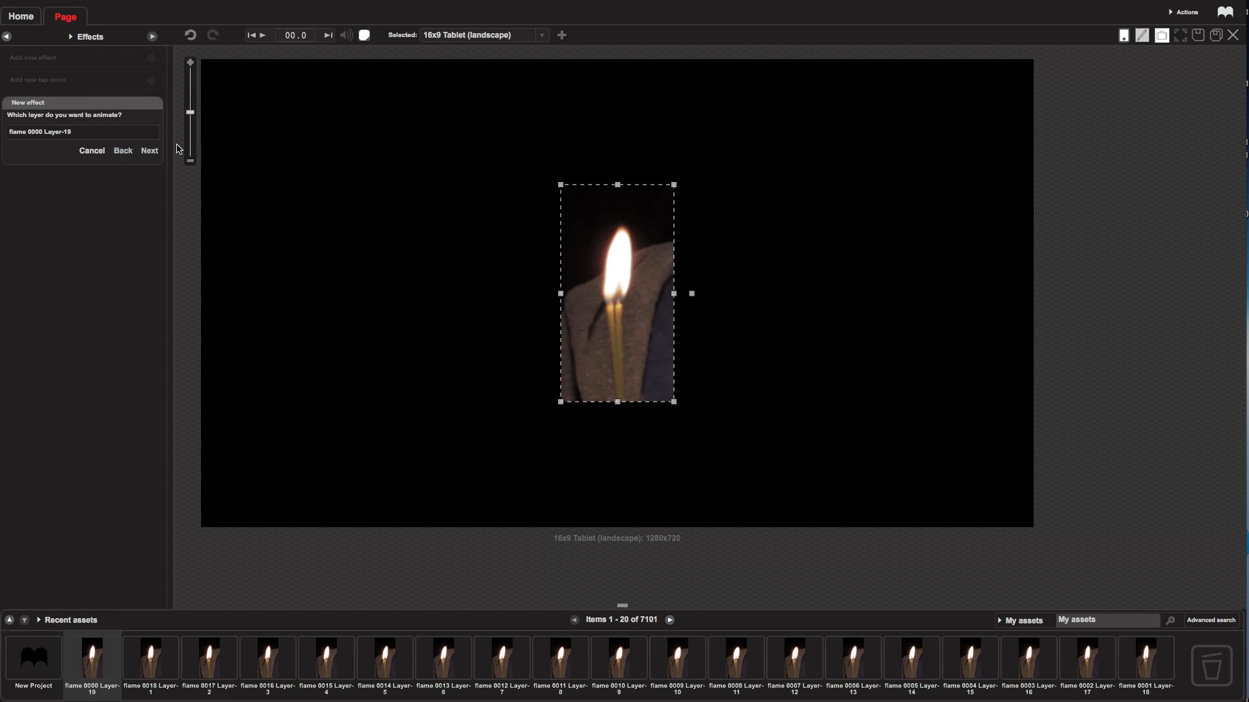
left_click(85, 133)
left_click(149, 152)
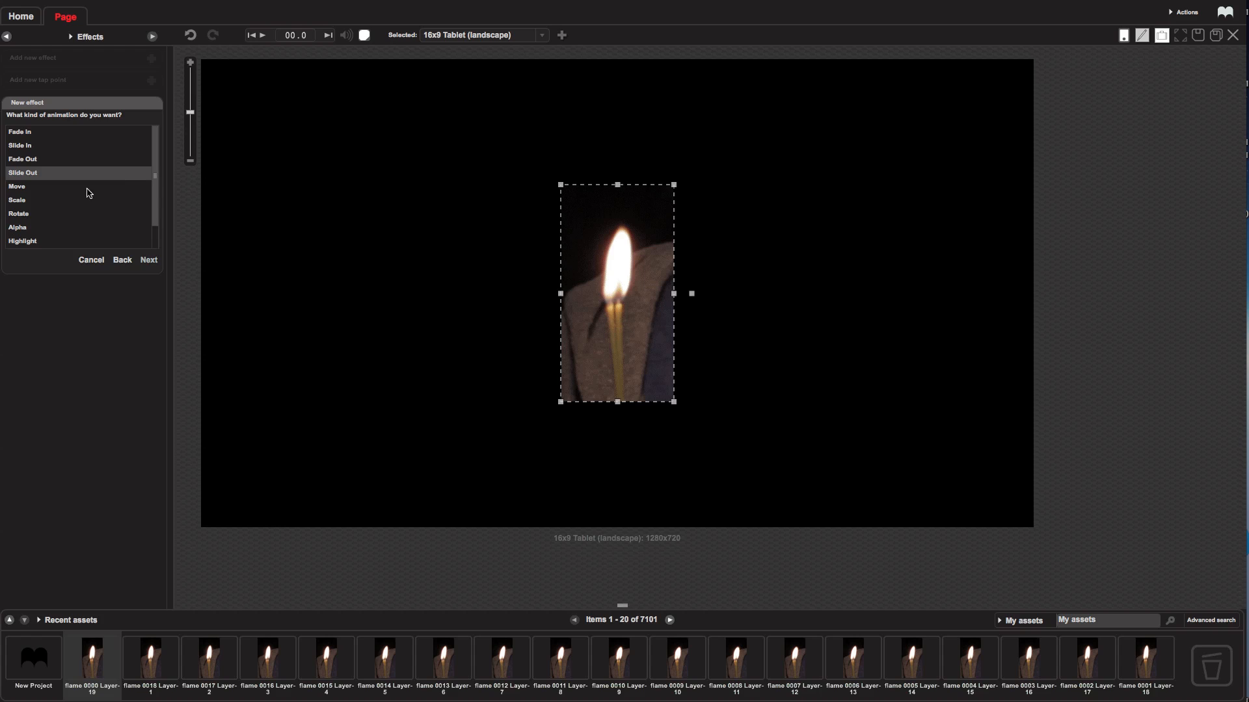
left_click_drag(156, 163, 162, 217)
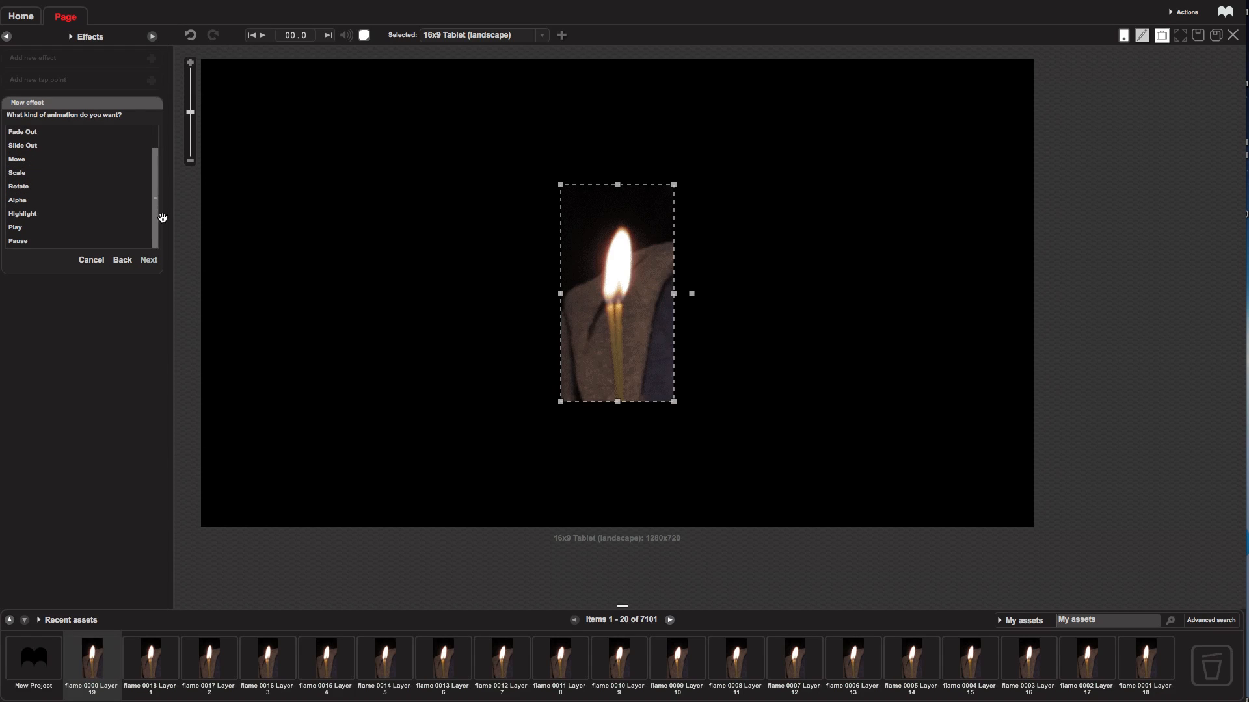
left_click(30, 232)
left_click(149, 259)
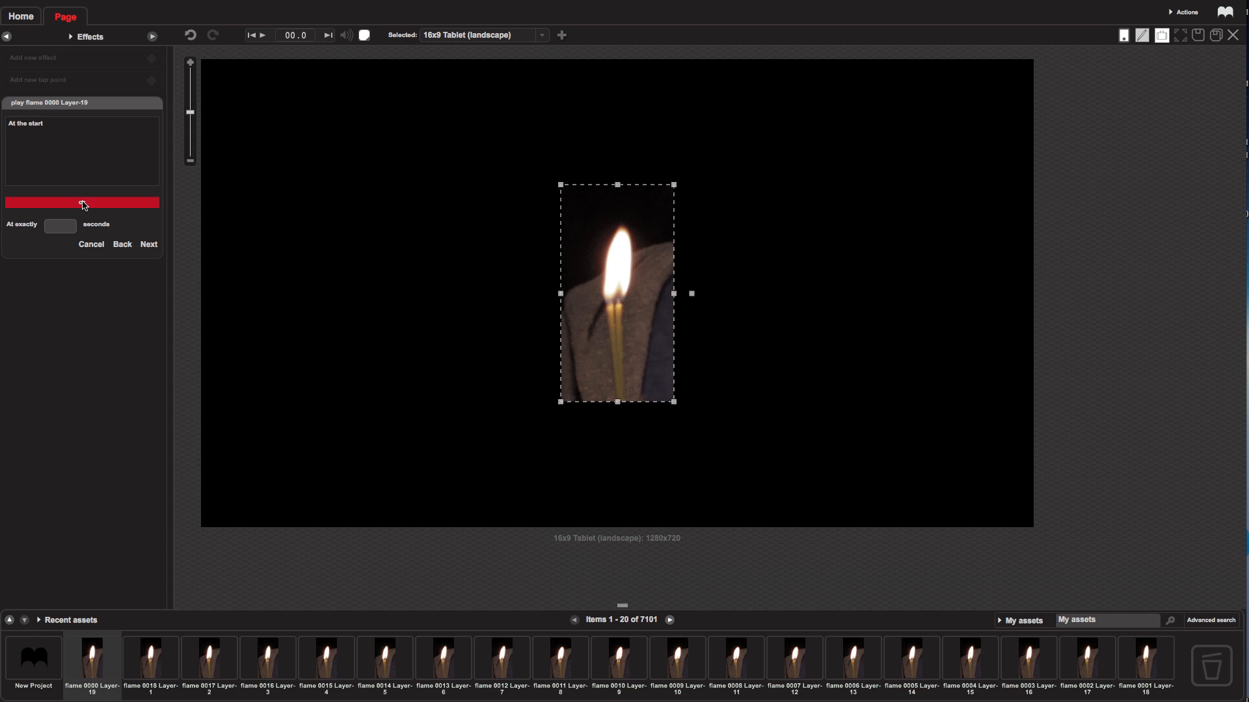
left_click(26, 134)
left_click(149, 244)
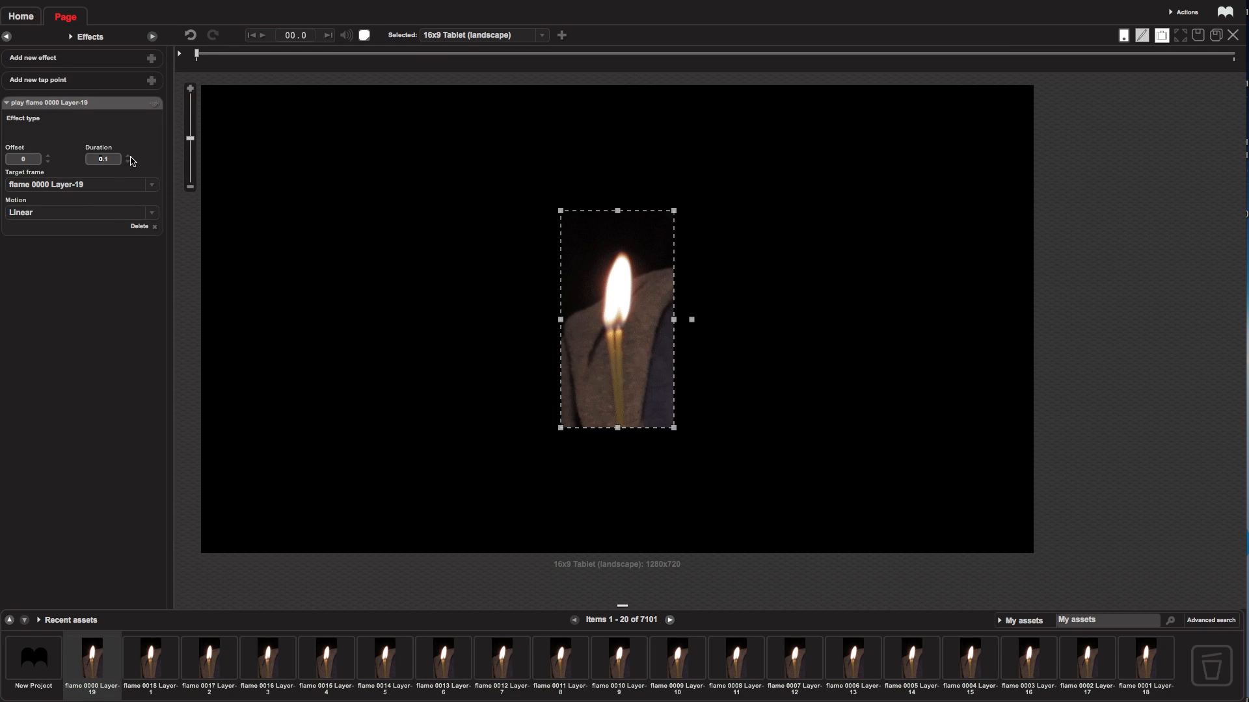
left_click(262, 39)
Step: Make the flame layer's sequence loop indefinitely with a sequence duration of 0.2 seconds, and preview the page
left_click(8, 40)
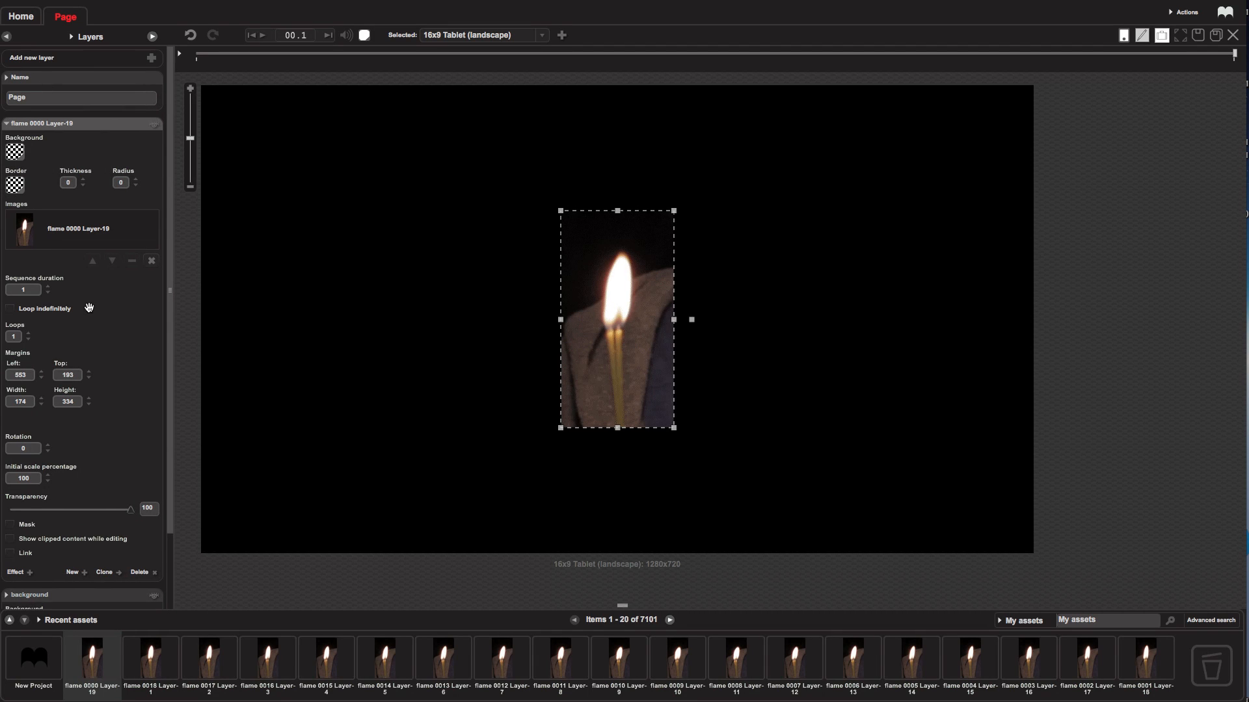
left_click(10, 310)
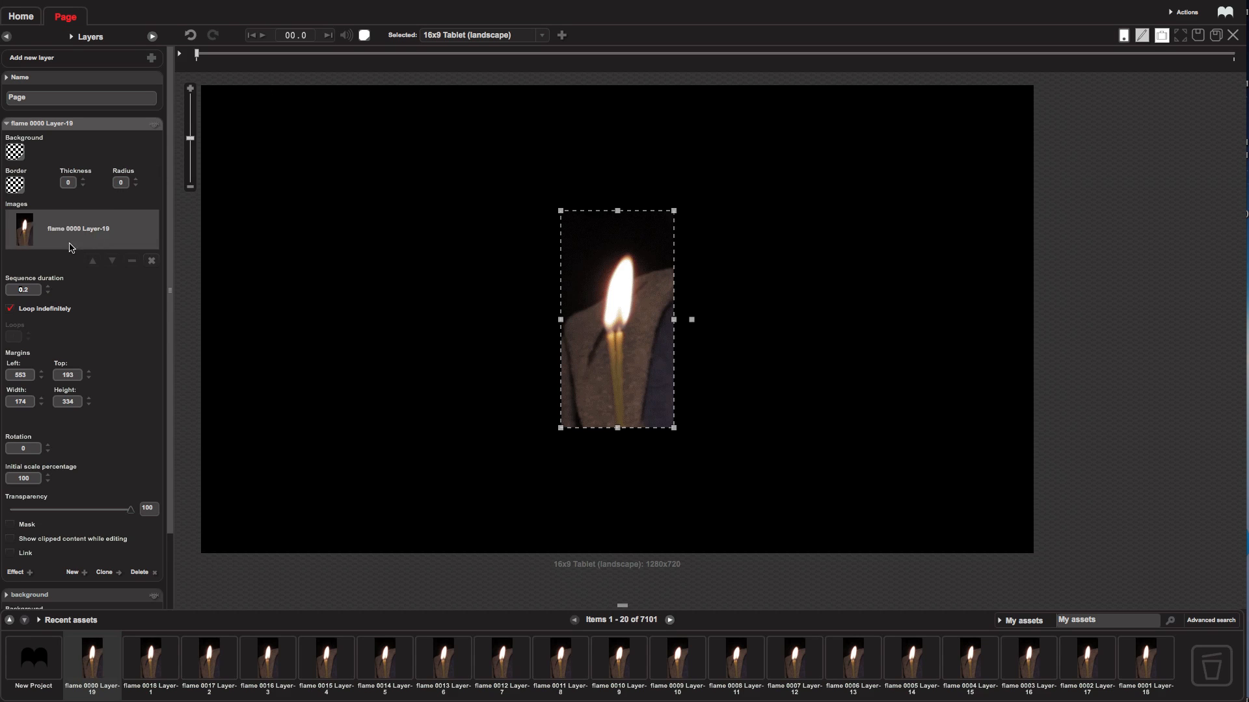
left_click(266, 37)
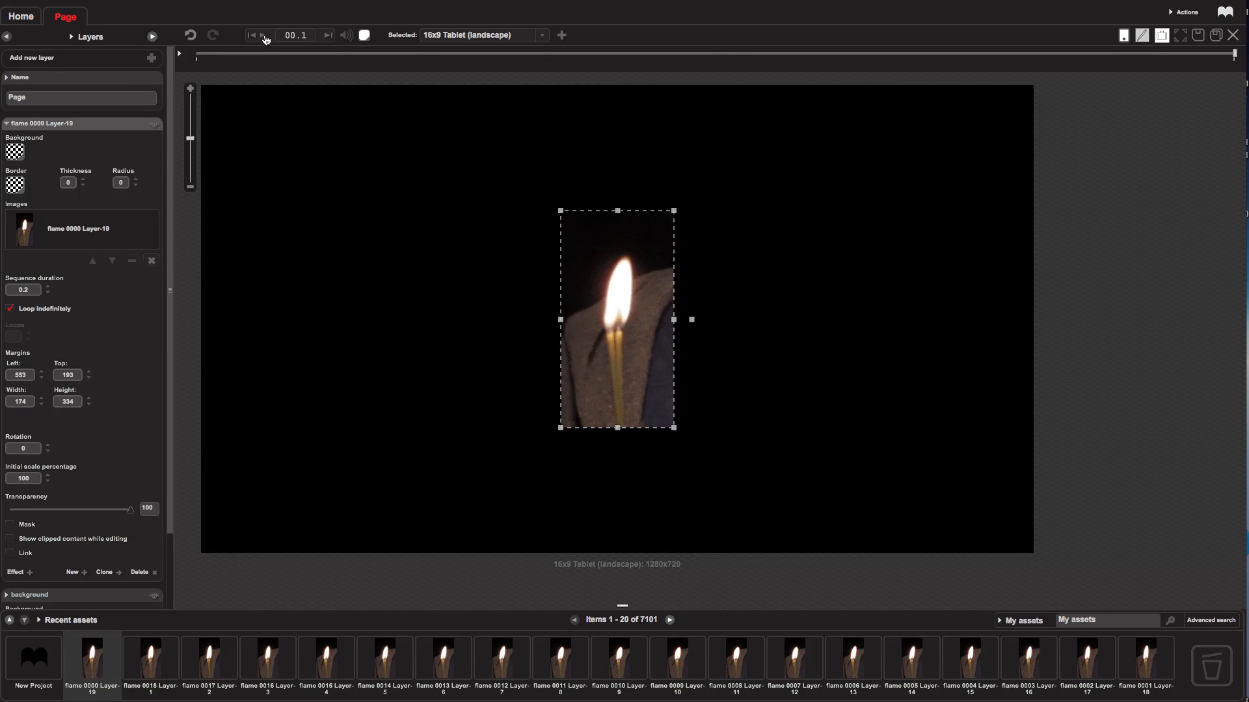
Step: Set the flame layer's sequence duration to 2.1 seconds
left_click(48, 288)
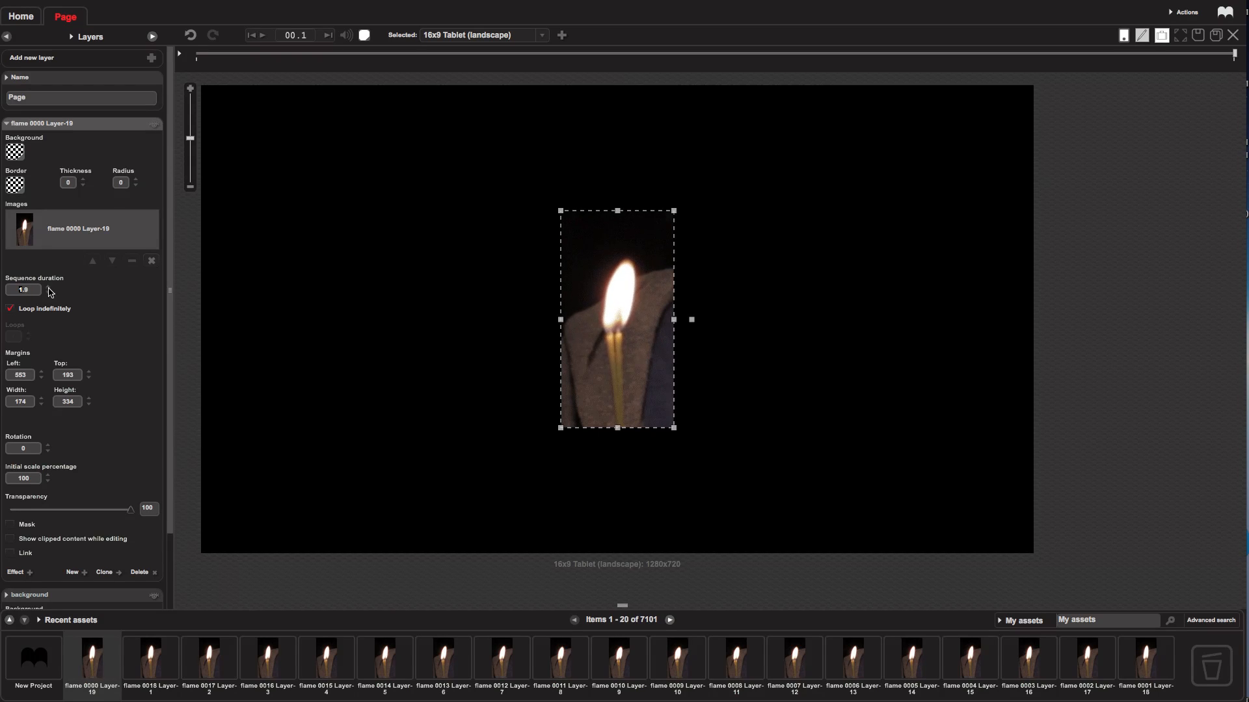
left_click(48, 287)
left_click(49, 287)
Step: Move the flame to the page's upper right at about left 846, top 38, and resize it to about 174 by 306
left_click_drag(560, 362, 400, 311)
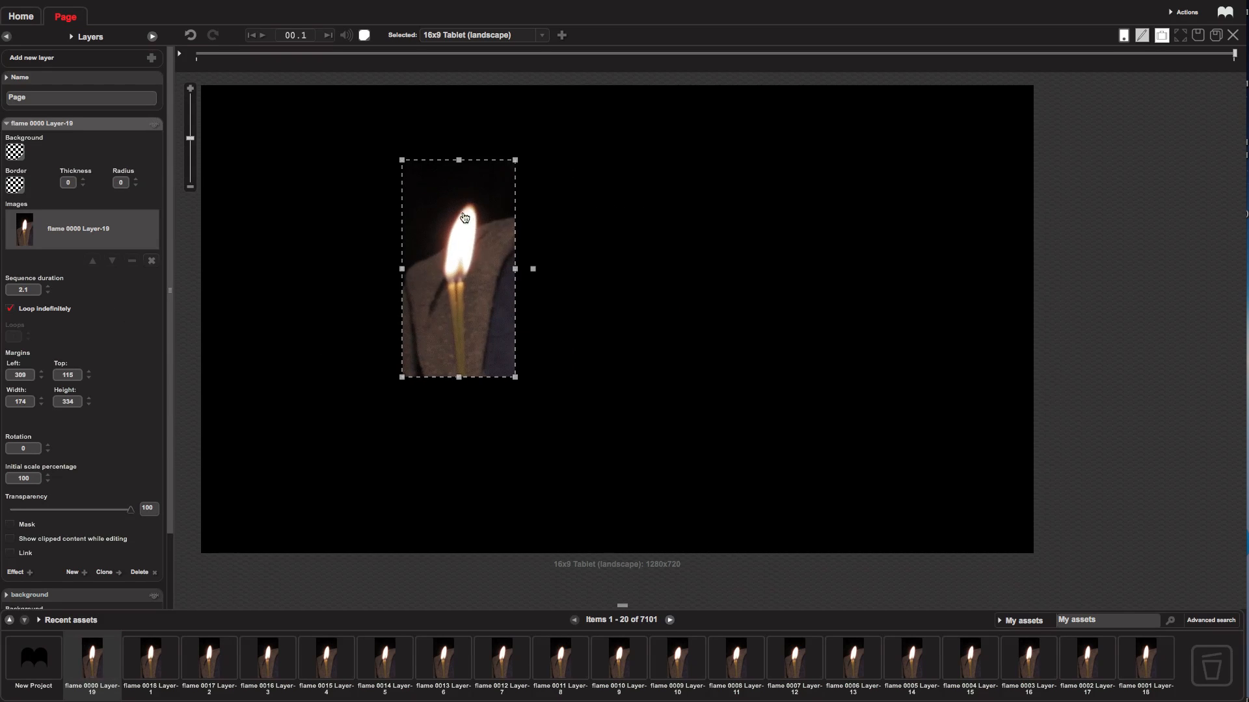
left_click_drag(459, 156, 456, 186)
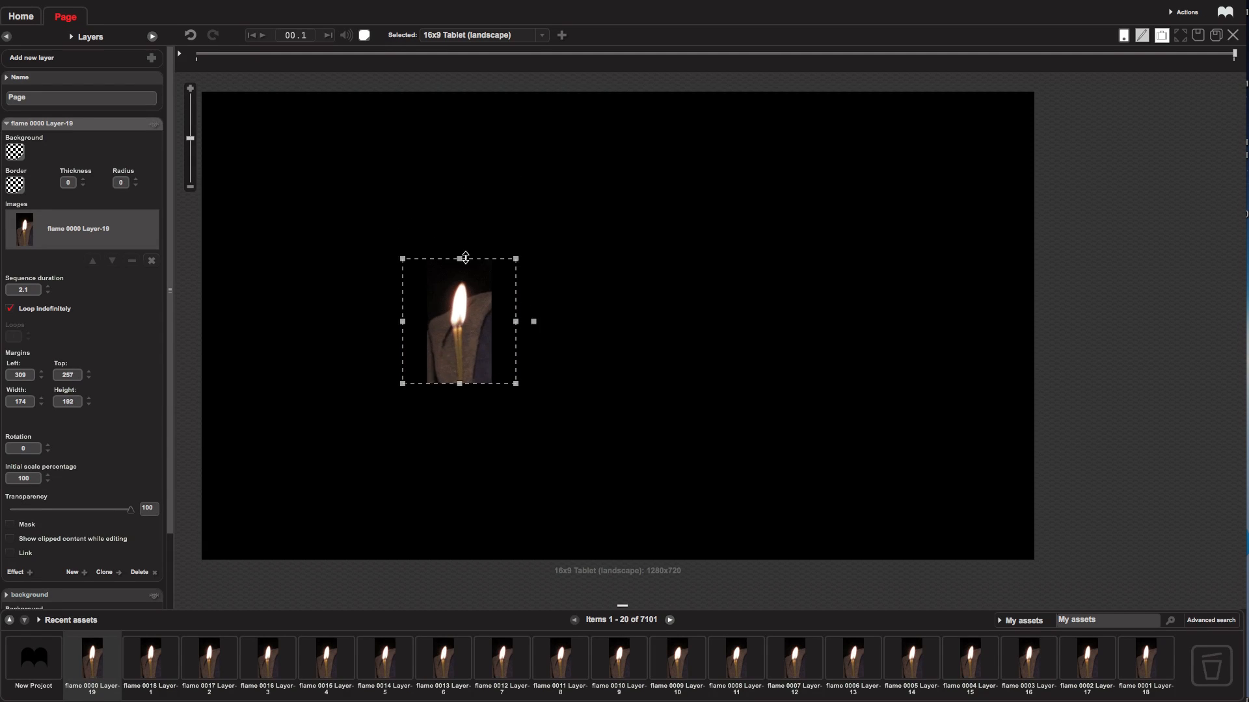
left_click_drag(516, 312, 865, 242)
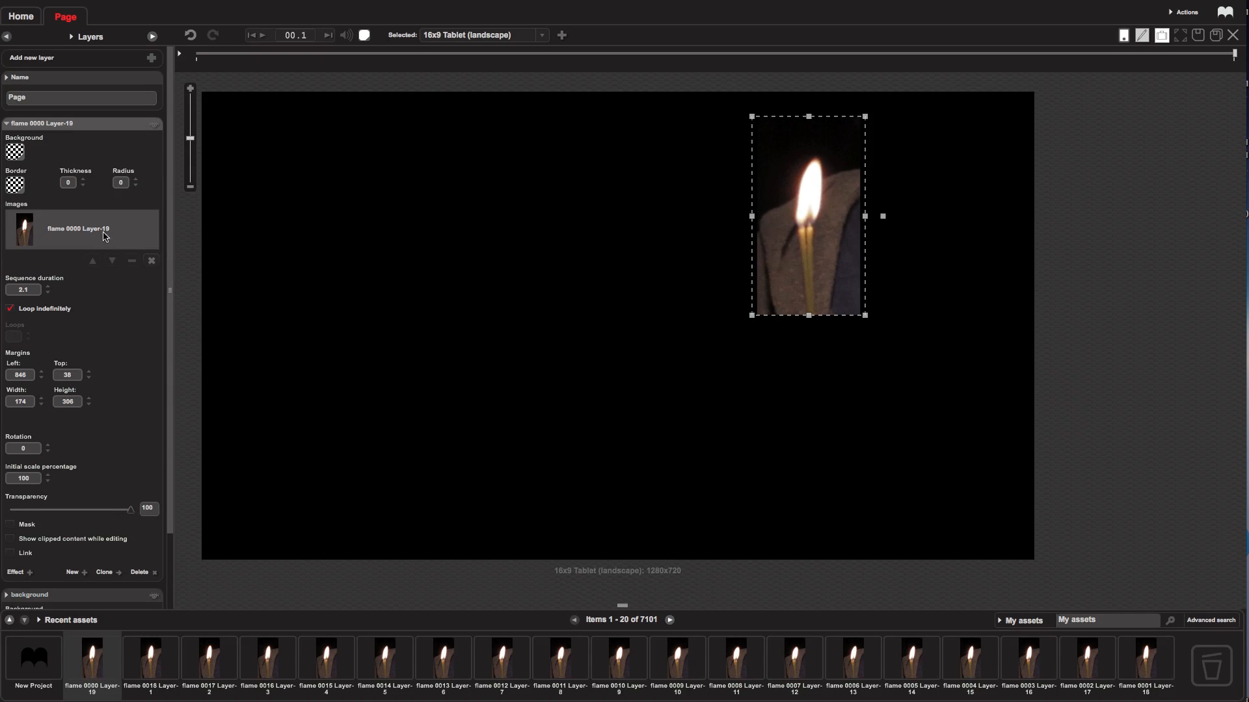
Step: Add an image sequence layer and fill it with all 19 flame images from the Flame folder inside DEMOS
left_click(152, 59)
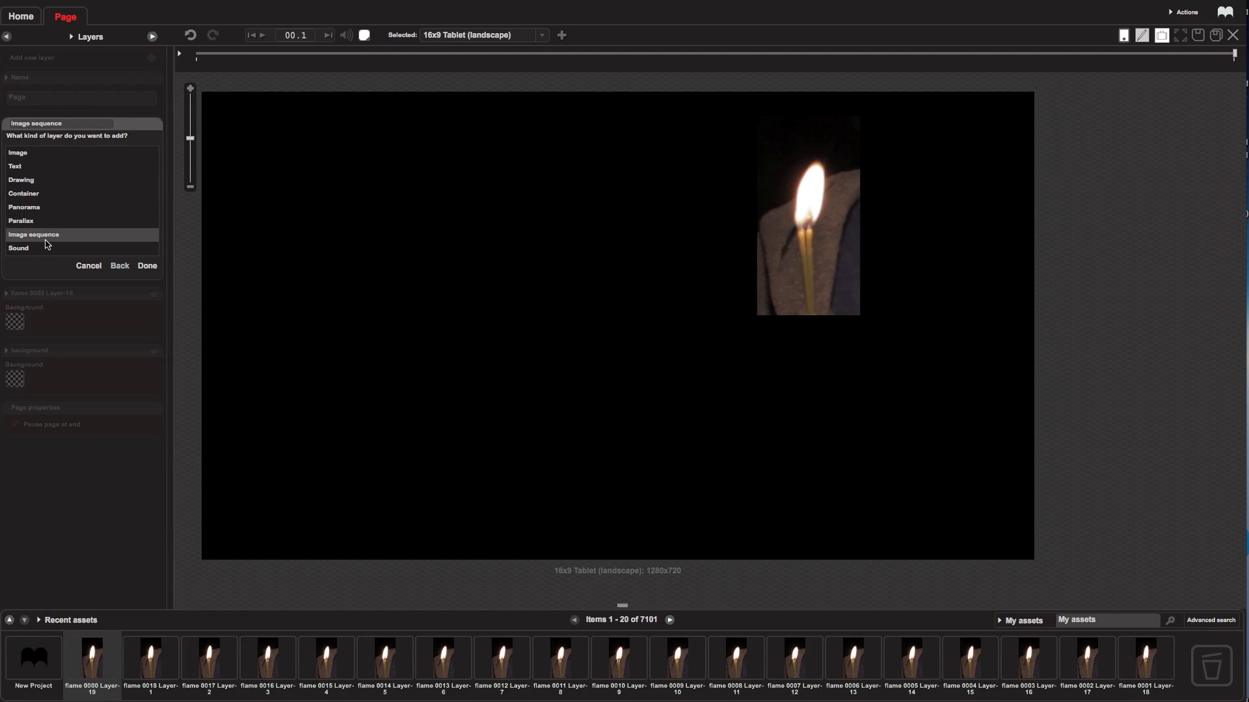
left_click(147, 266)
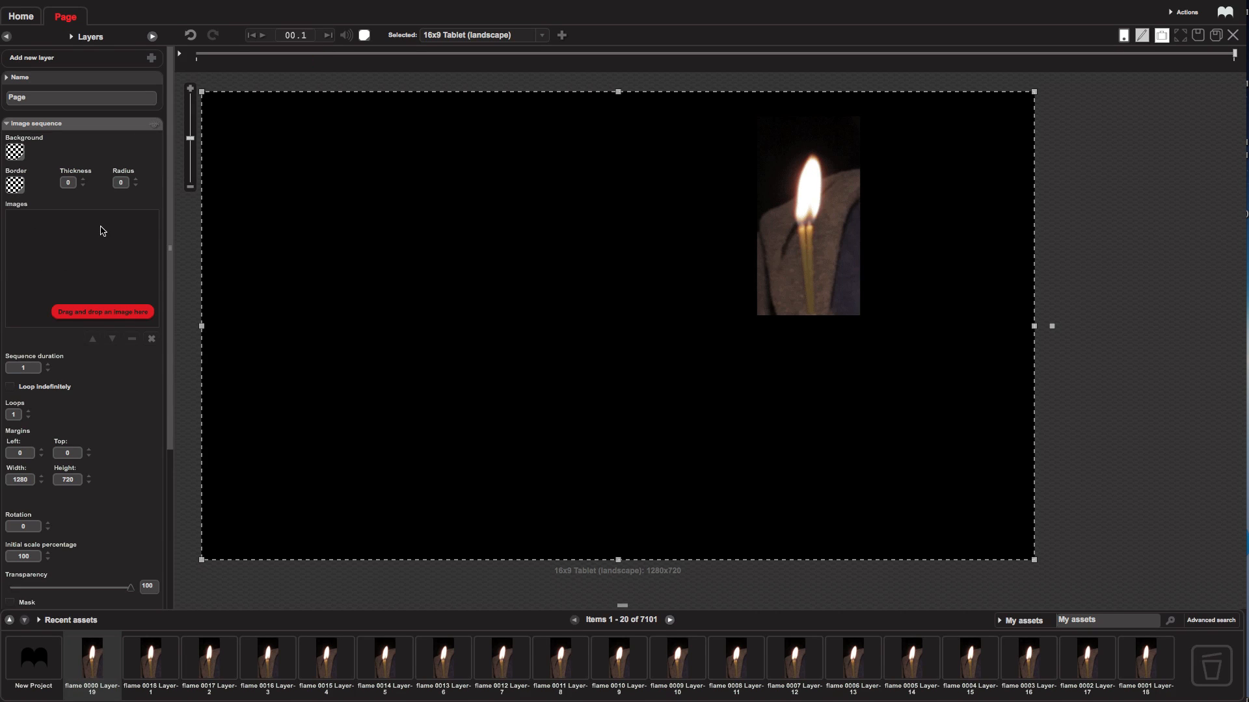
left_click(40, 621)
left_click(49, 664)
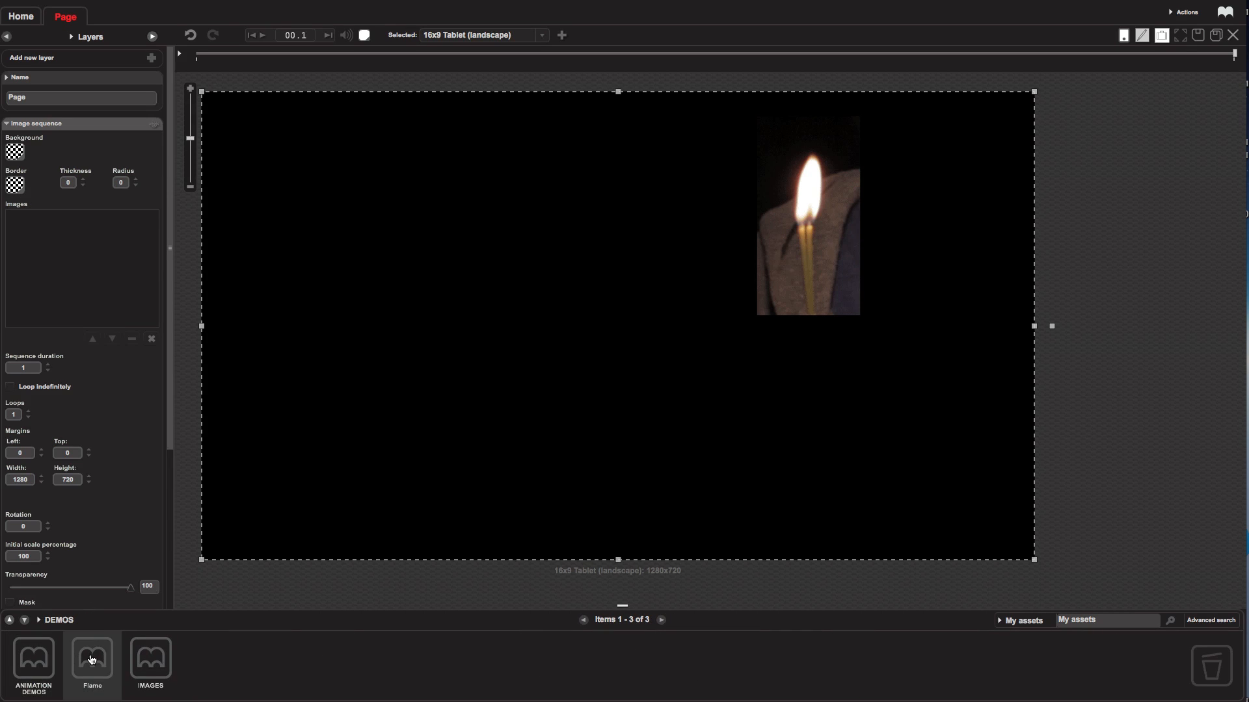
double_click(91, 658)
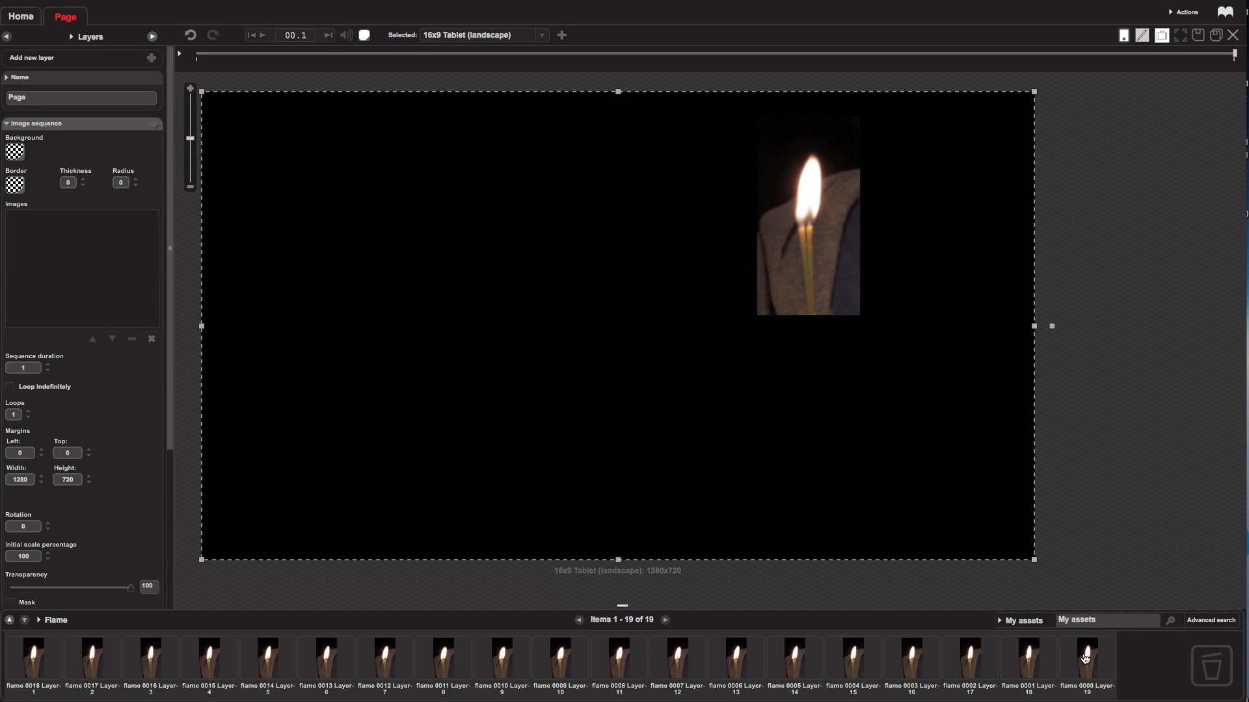
left_click_drag(53, 668, 115, 308)
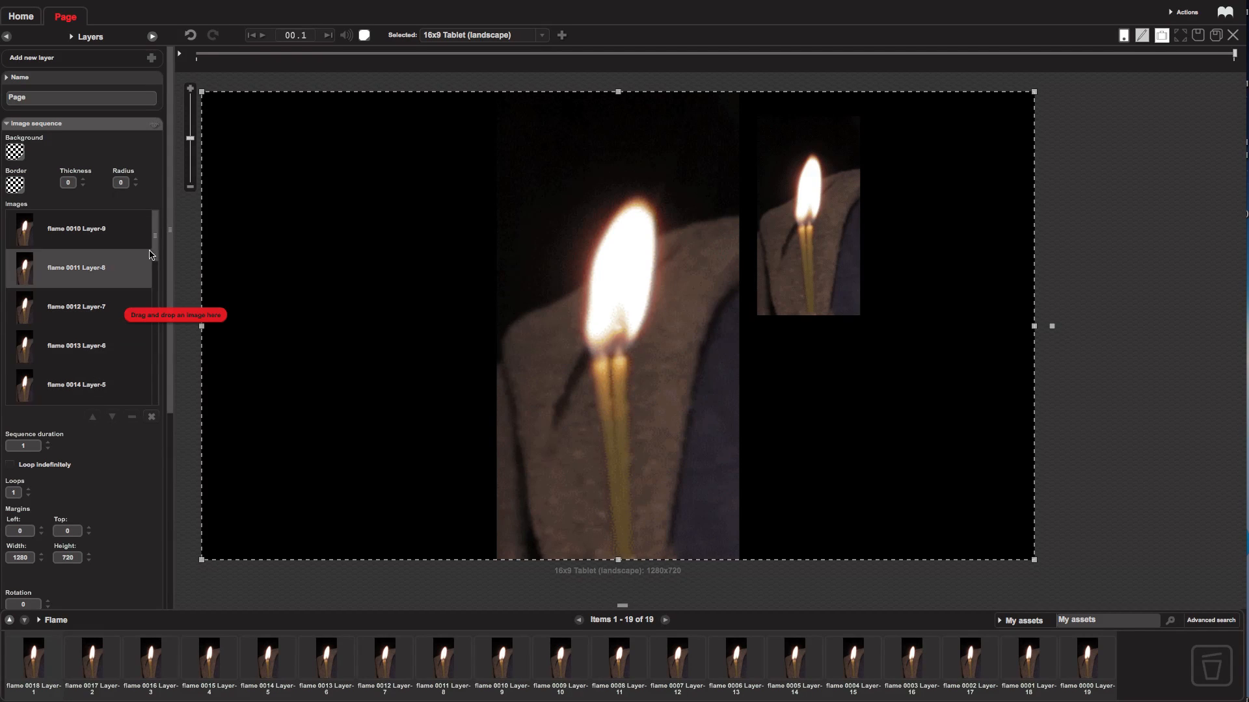
Step: Move the flame 0009 Layer-10 image one place earlier in the new image sequence
left_click_drag(158, 239, 156, 402)
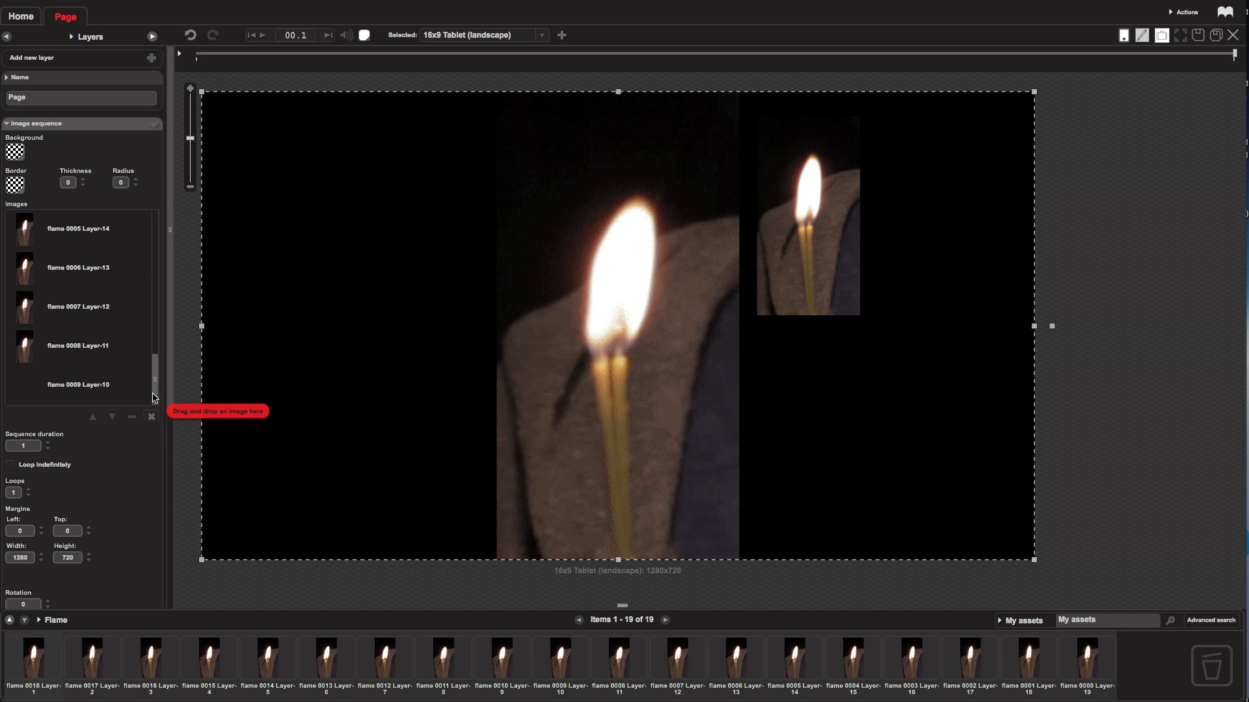
left_click(78, 388)
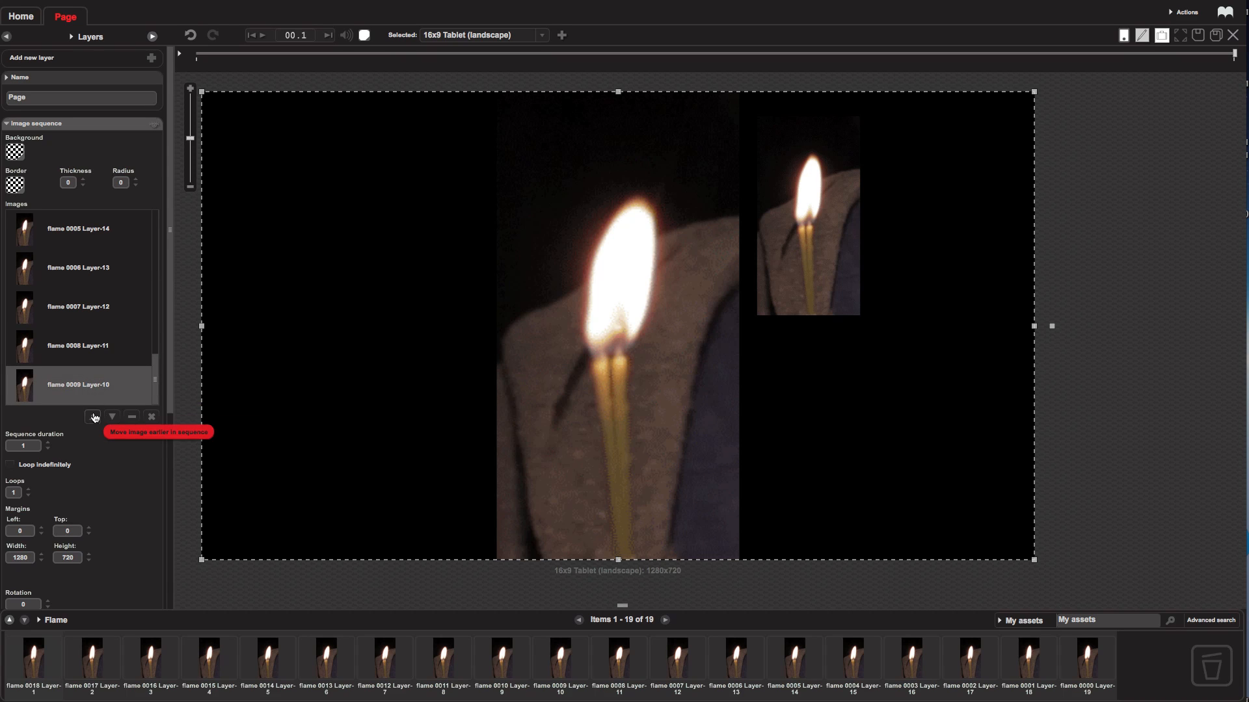
left_click(93, 417)
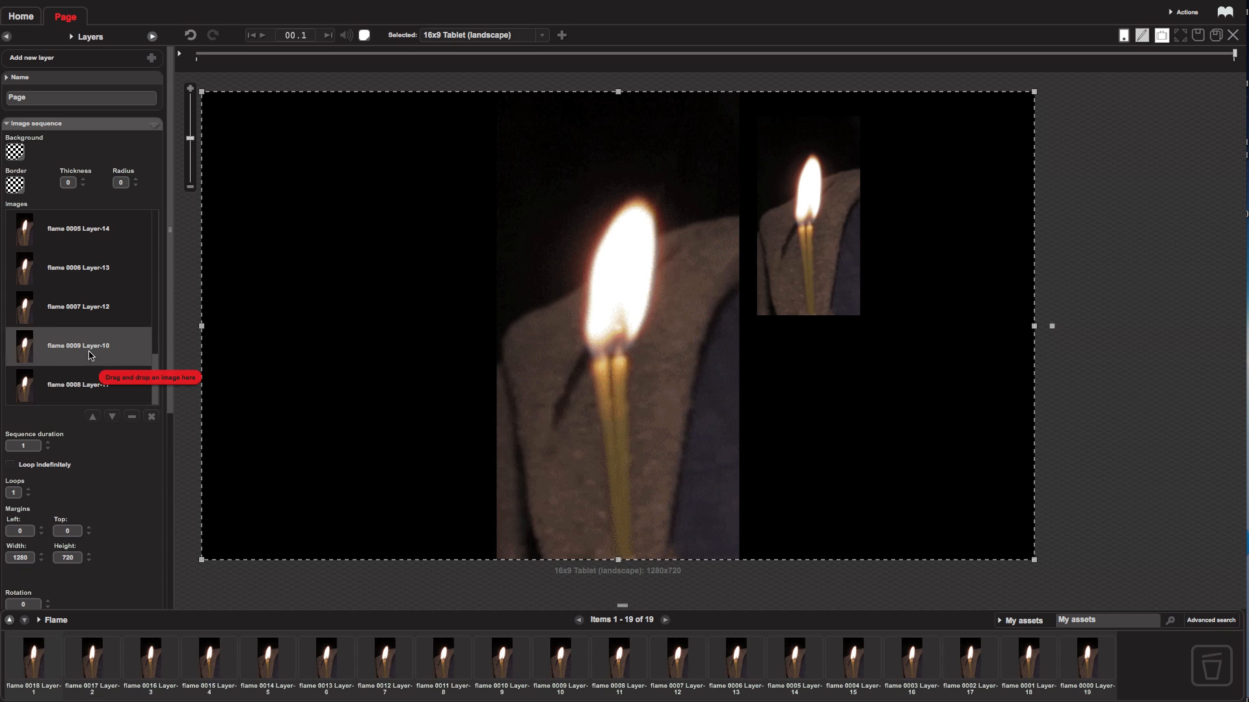
Step: Move the flame 0007 Layer-12 image two places later, to the end of the image sequence
left_click(95, 307)
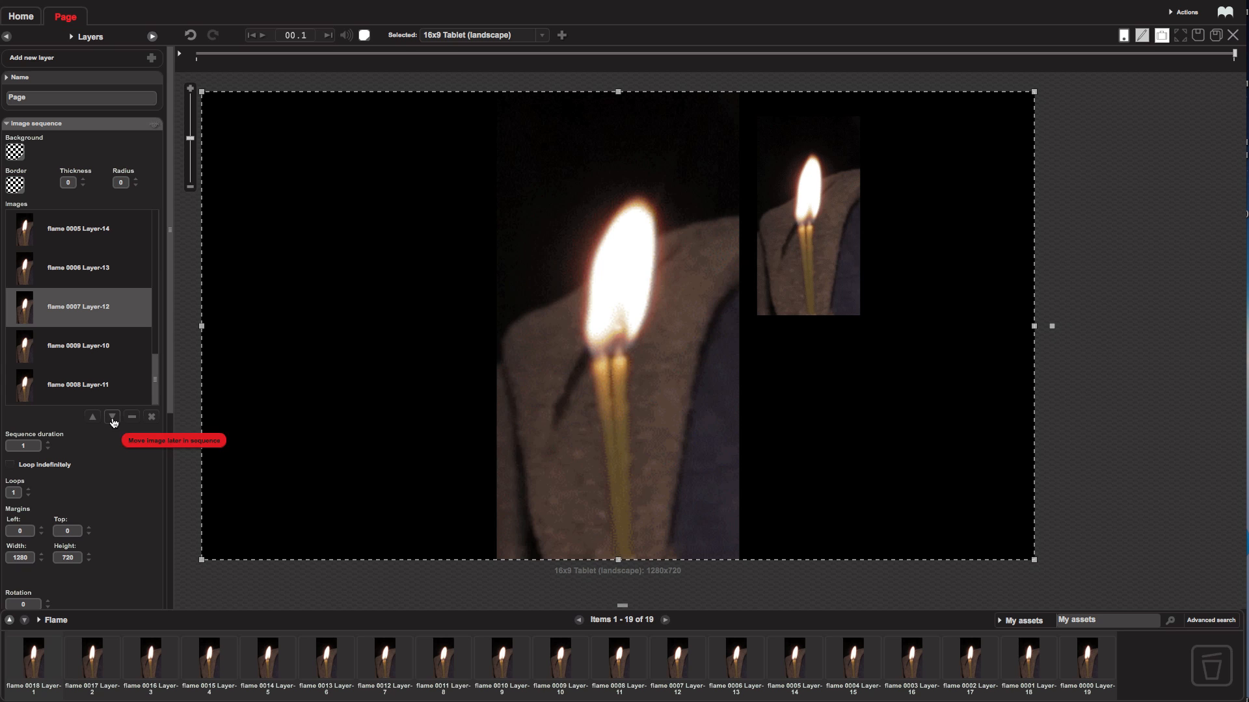
left_click(113, 417)
left_click(113, 417)
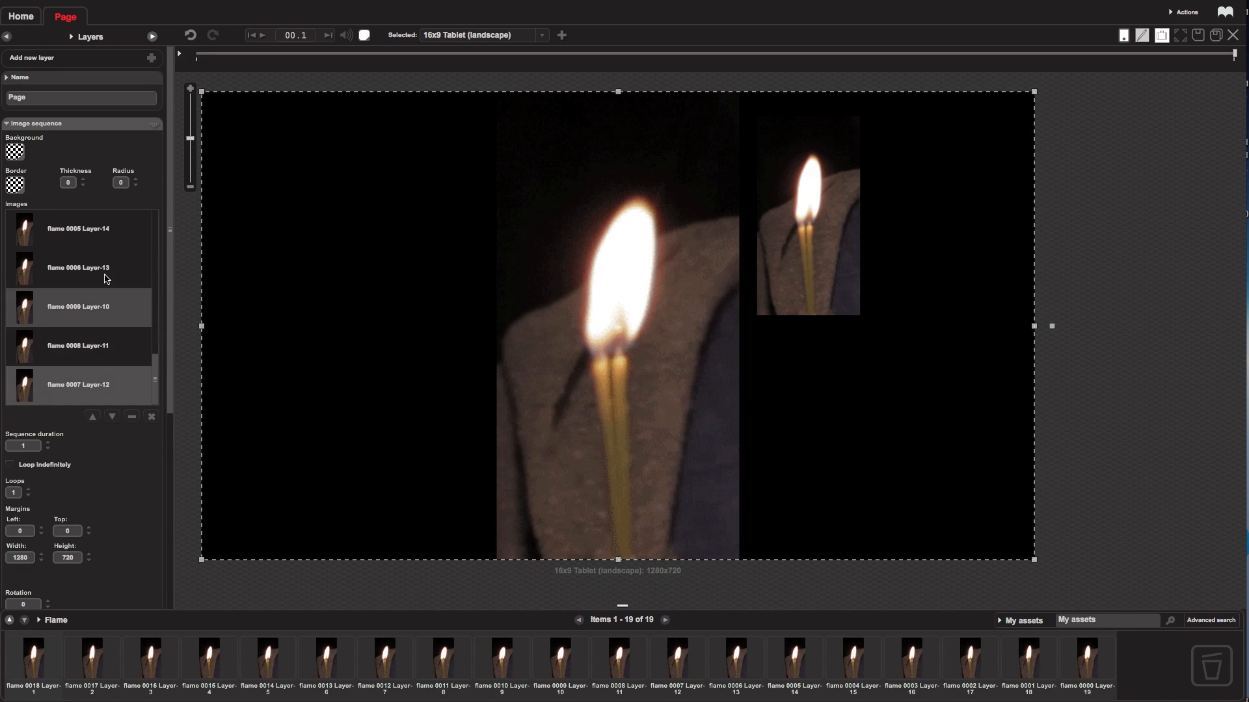
Step: Add a Play effect for the Image sequence layer that starts at exactly 0 seconds
left_click_drag(172, 363, 168, 429)
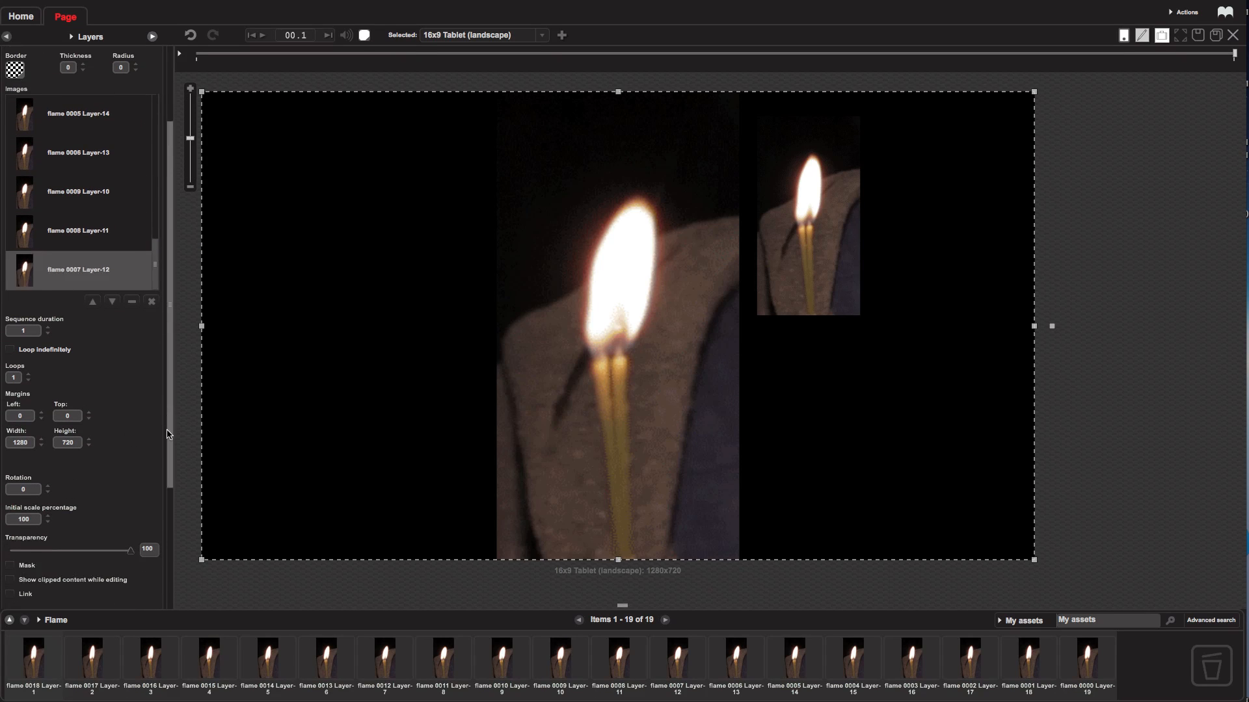
scroll(108, 465, "down", 3)
left_click(13, 532)
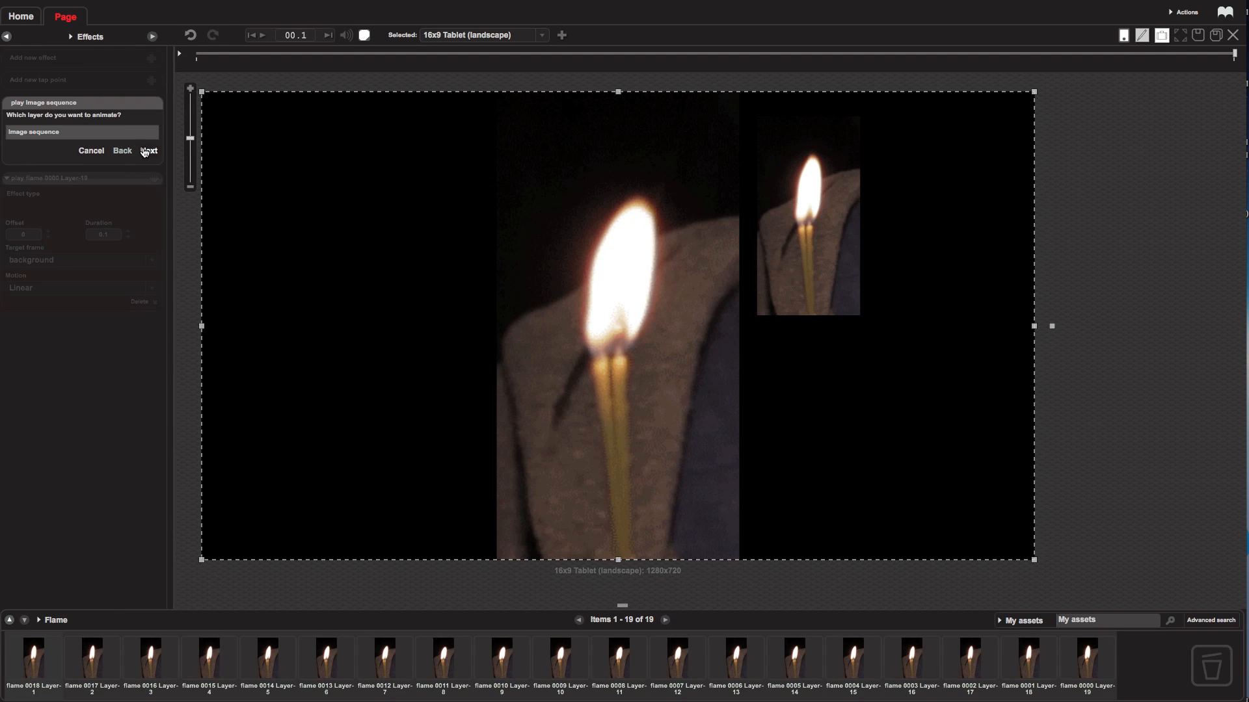
left_click(147, 151)
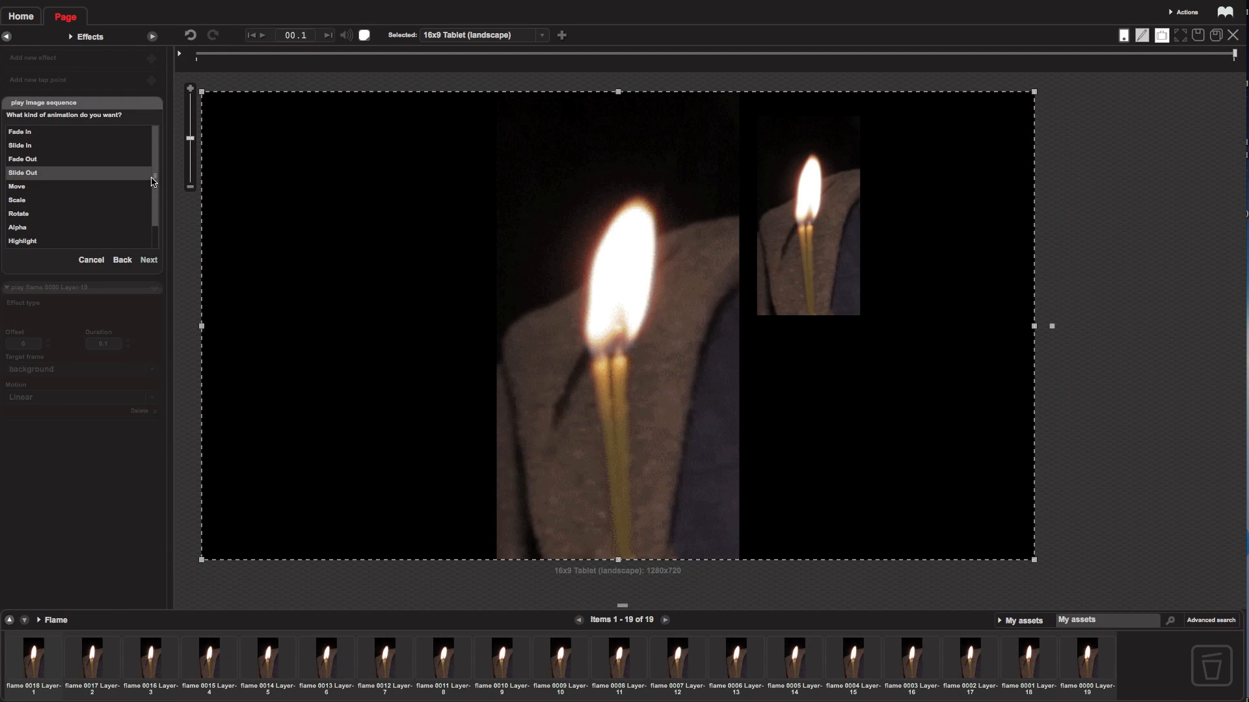
left_click_drag(156, 206, 148, 237)
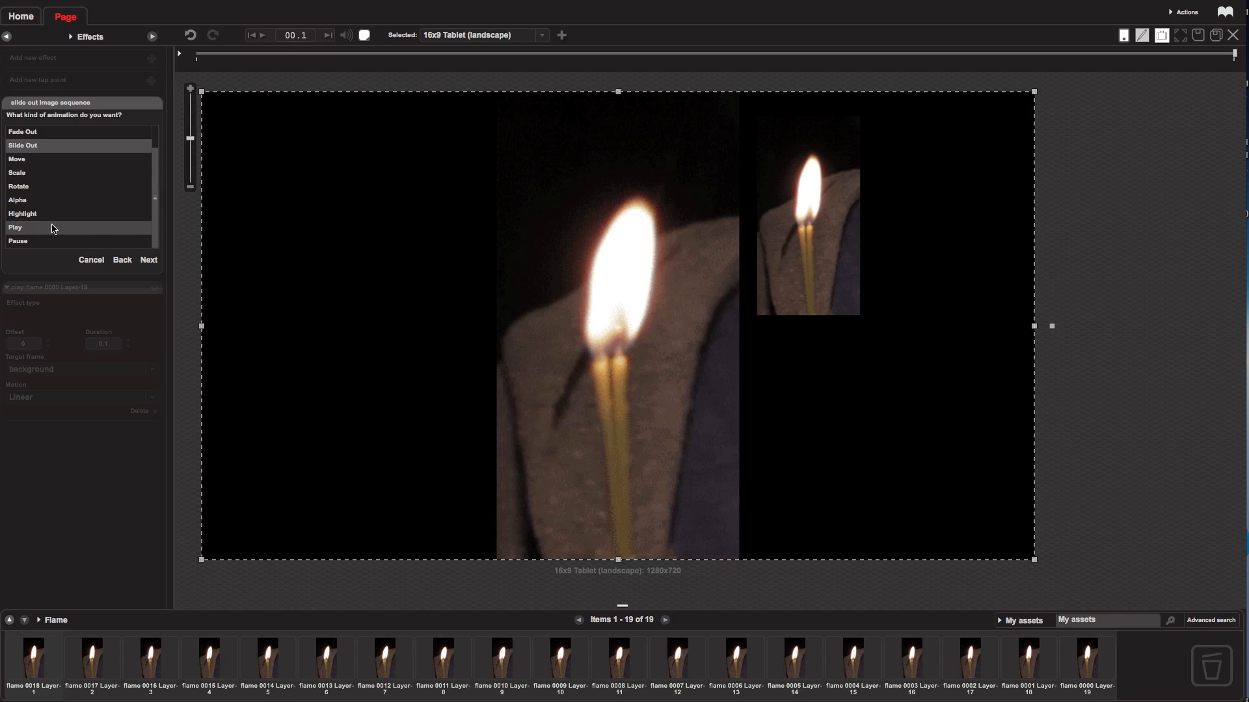
left_click(54, 229)
left_click(149, 259)
left_click(63, 226)
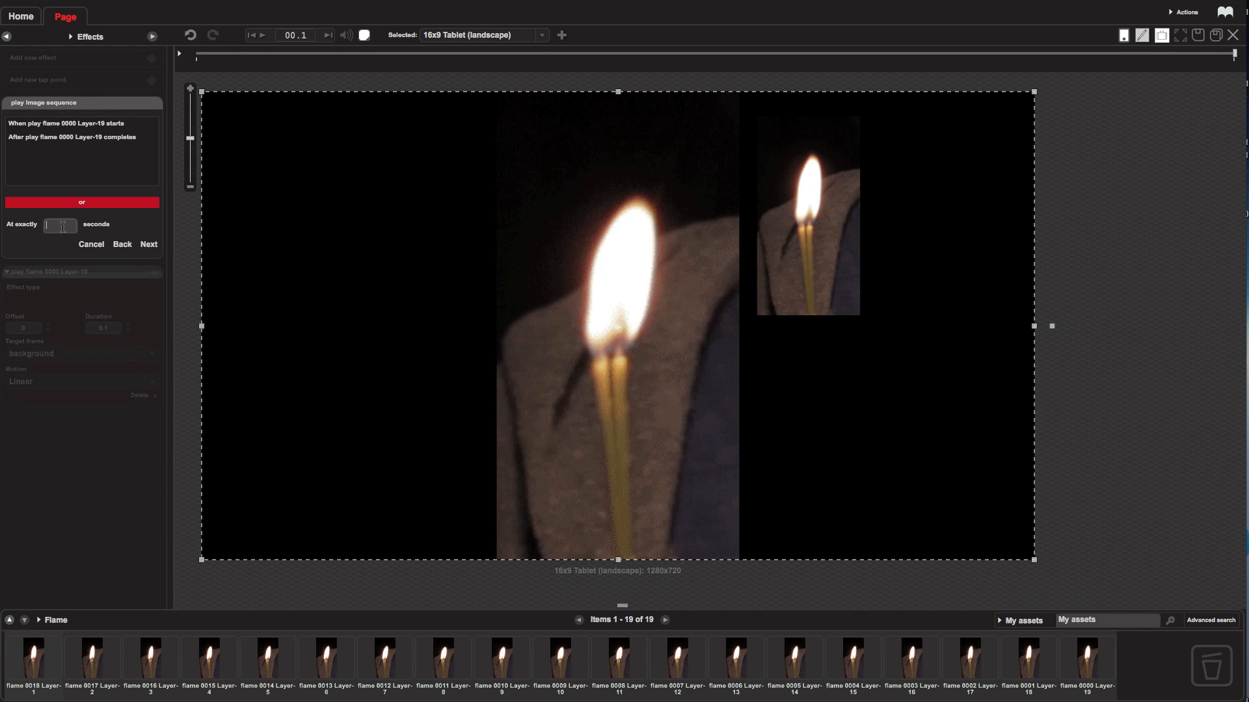
left_click(148, 246)
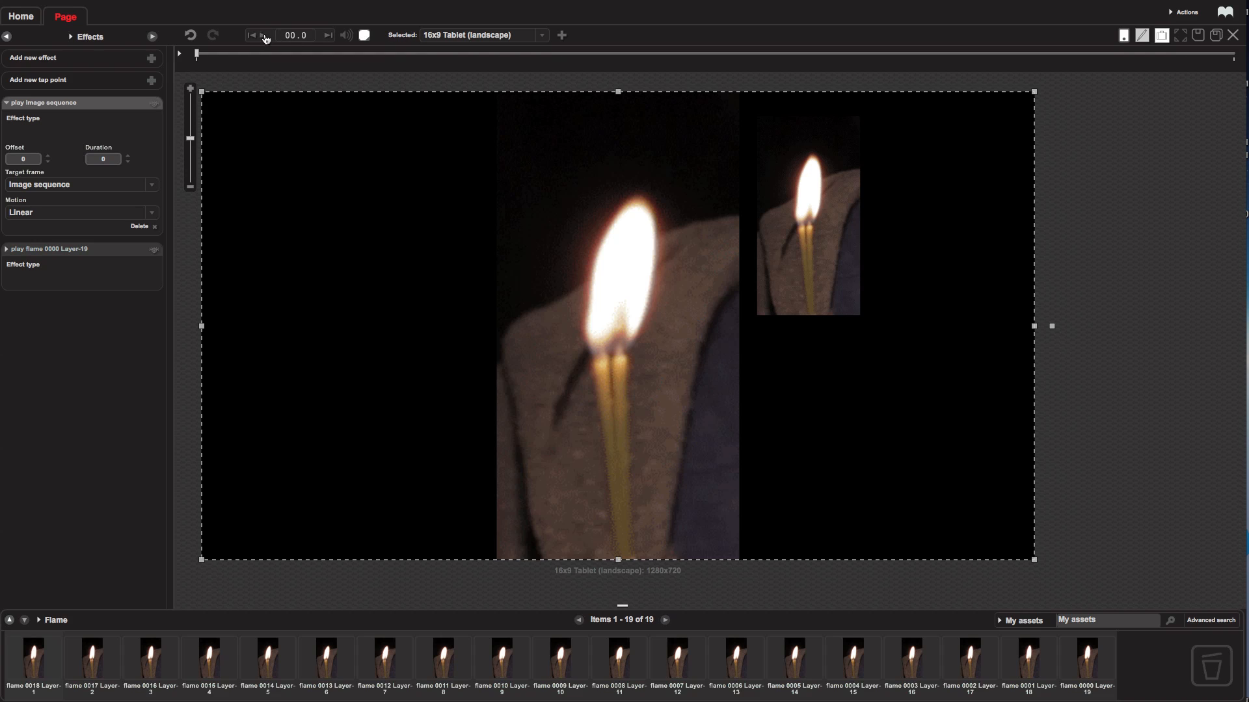
Step: Set the image sequence Play effect's duration to 0.1 and preview the page's animation from the start
left_click(128, 157)
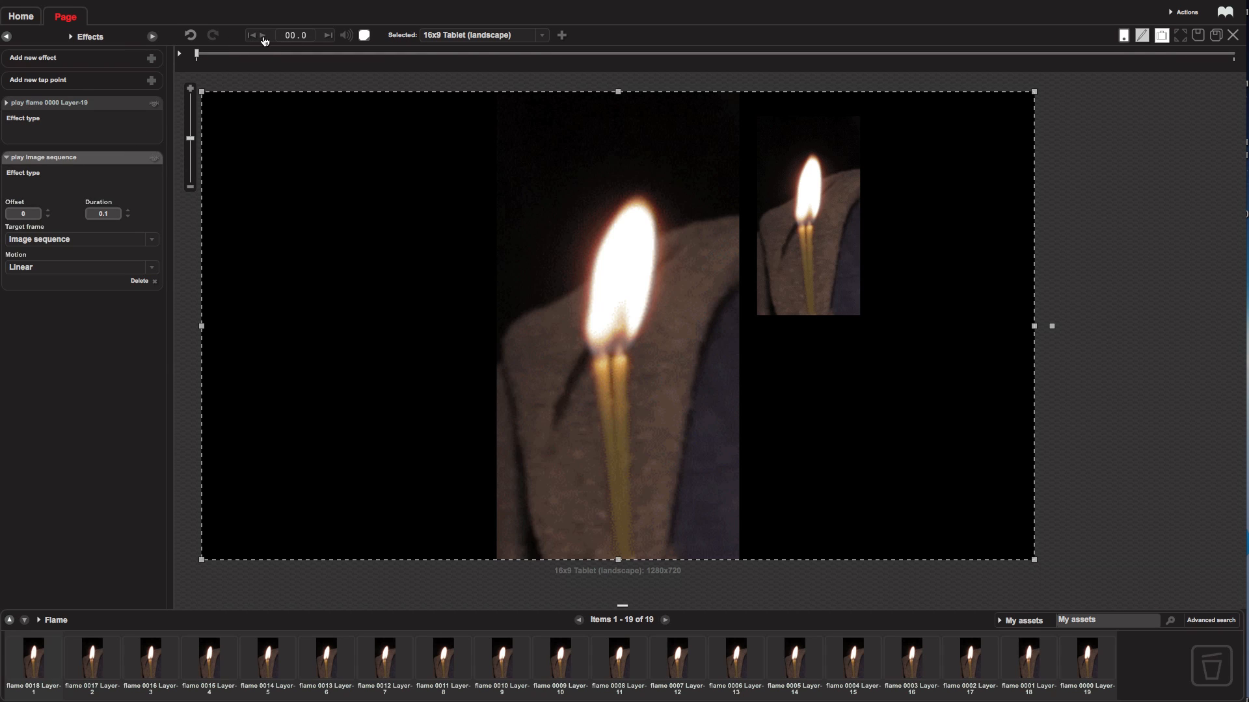
left_click(264, 37)
left_click(253, 37)
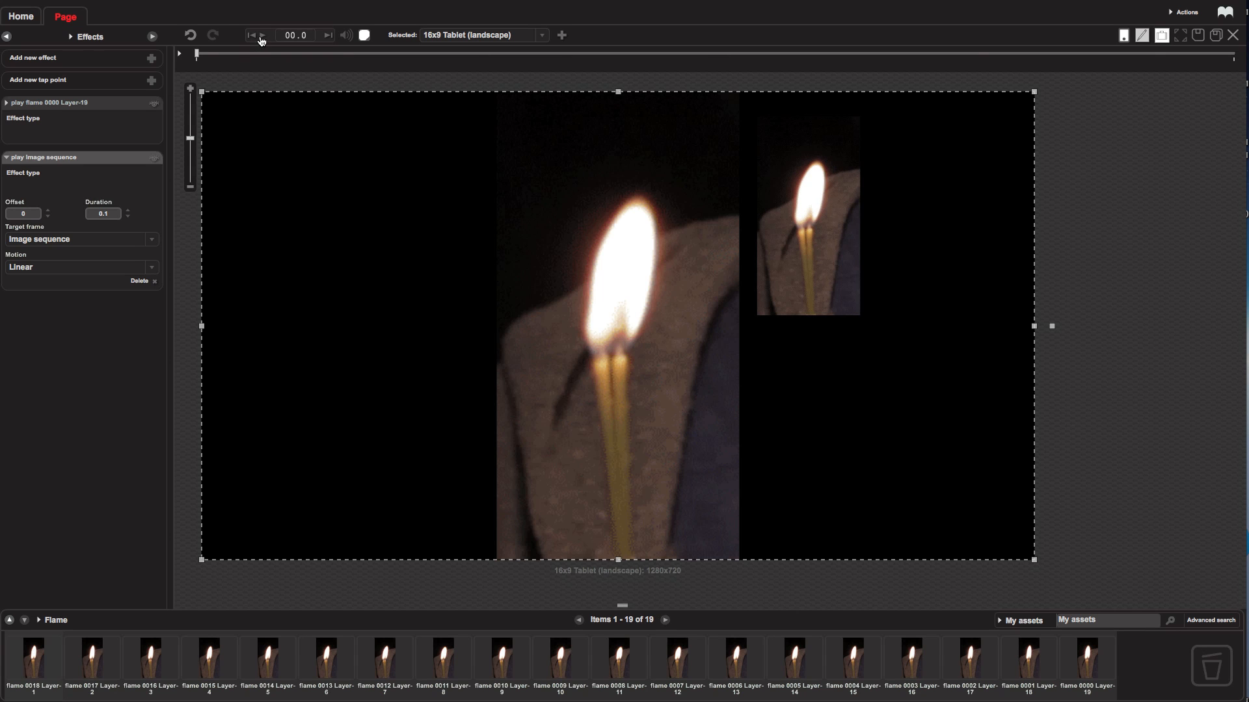
left_click(260, 40)
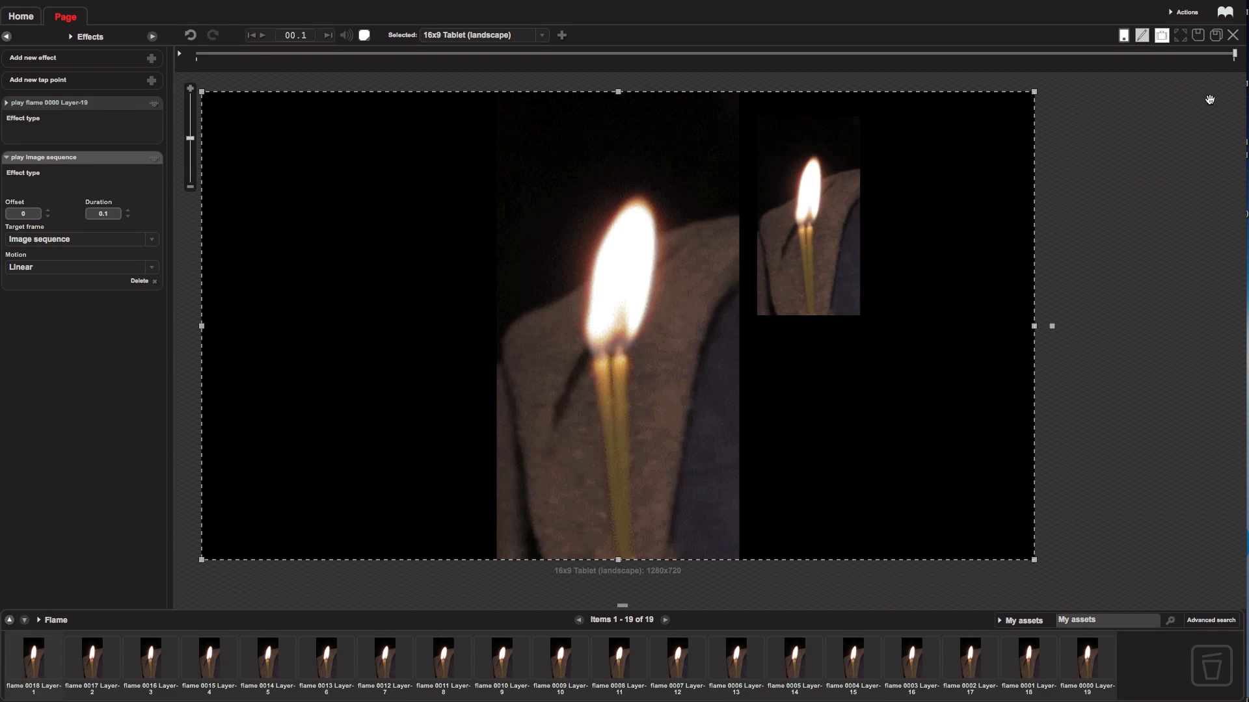
Step: Close the flame page without saving its changes and create a new page
left_click(1233, 35)
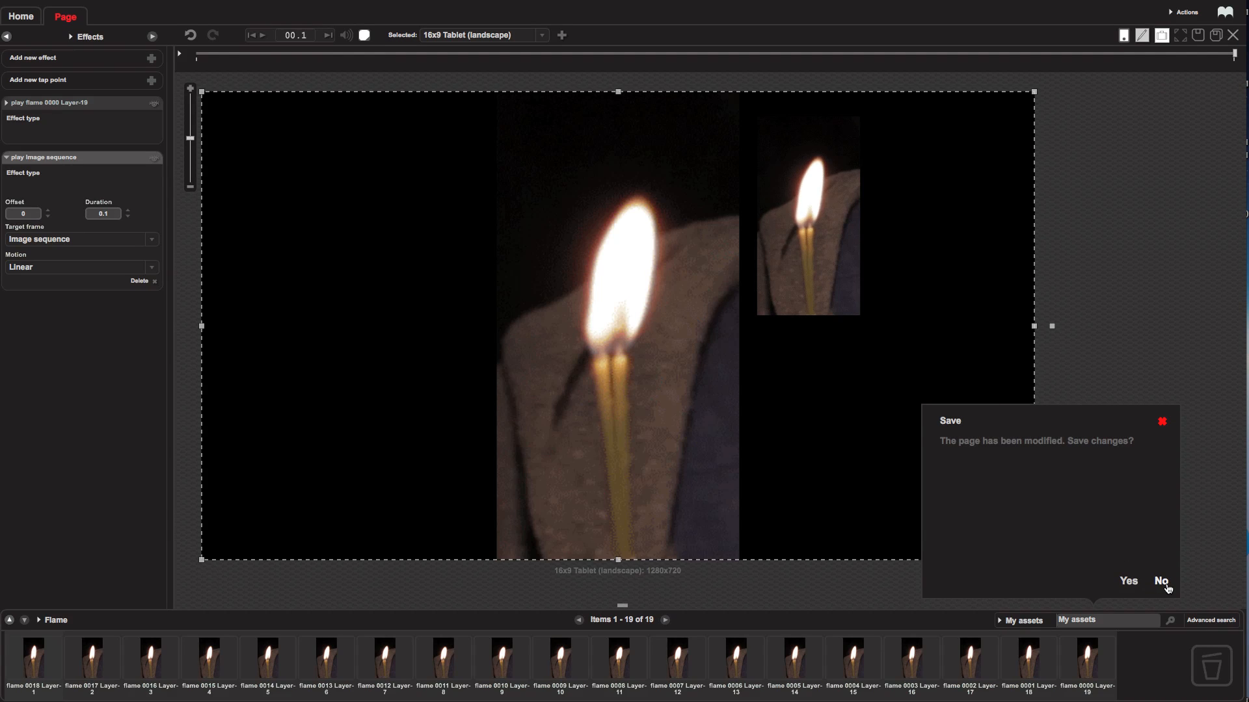
left_click(1161, 581)
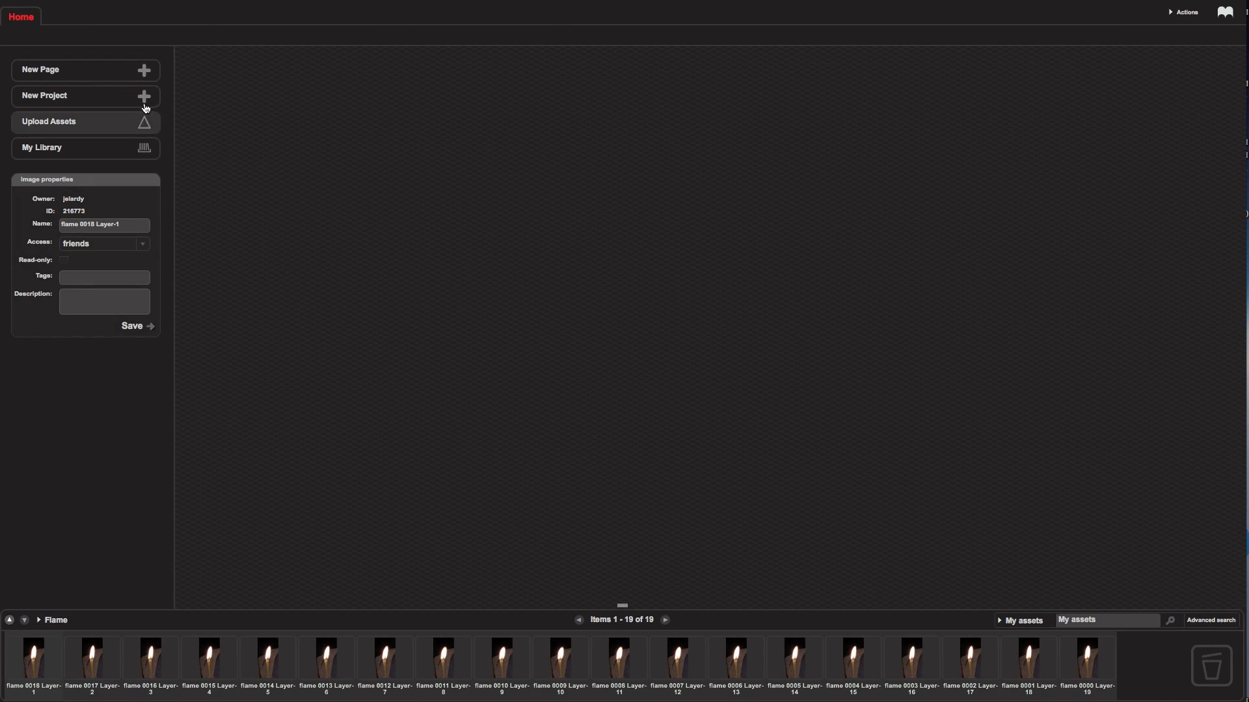
left_click(144, 70)
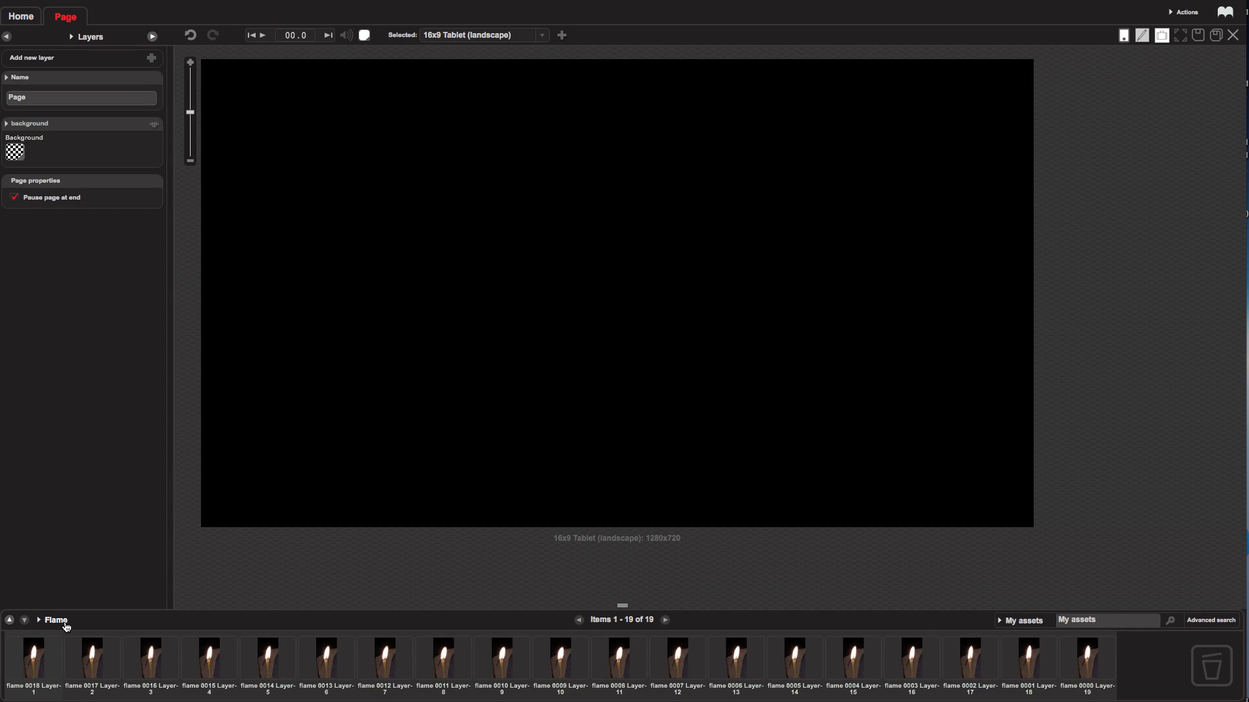
Step: Find the Cap Stone background image in the recent assets and add it to the page as a new layer
left_click(10, 622)
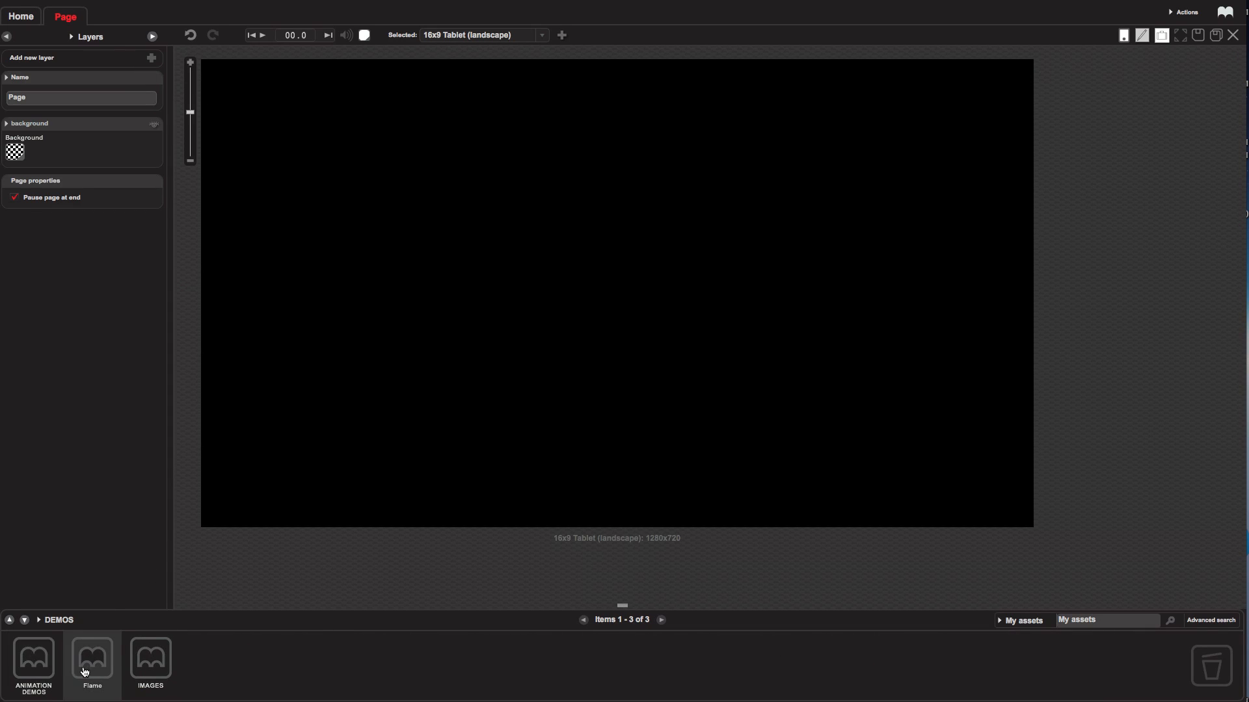
double_click(37, 662)
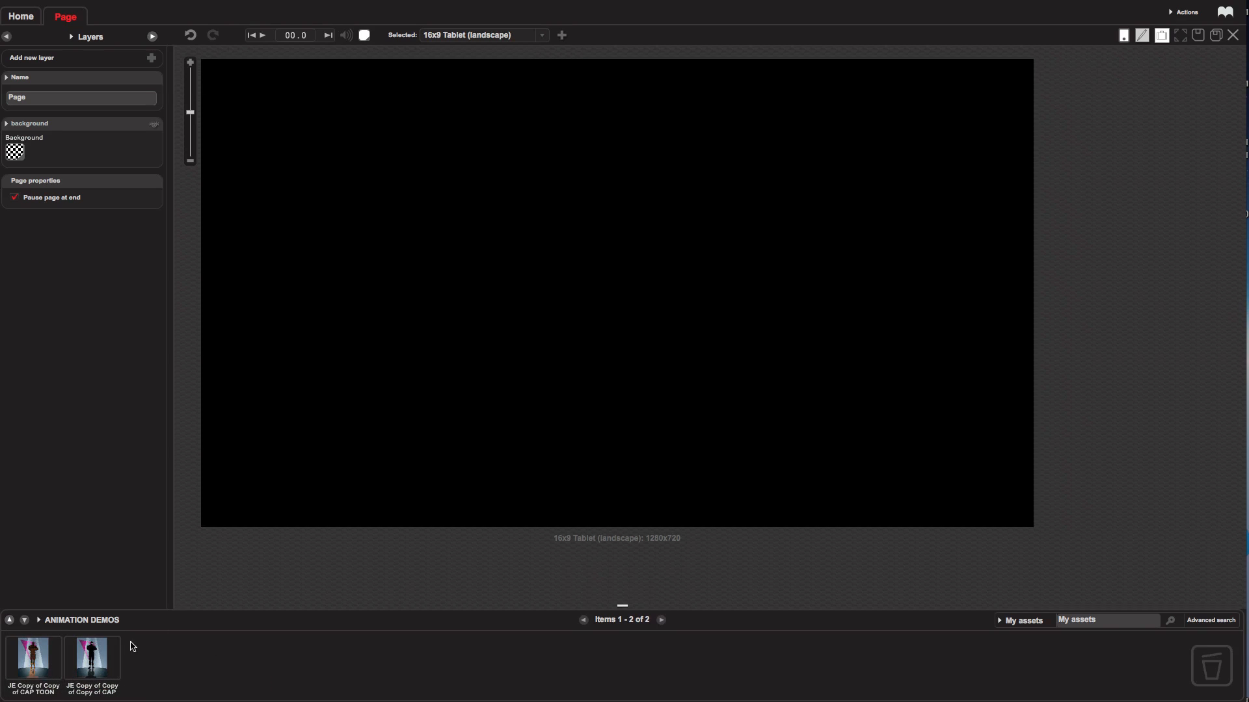
left_click(12, 623)
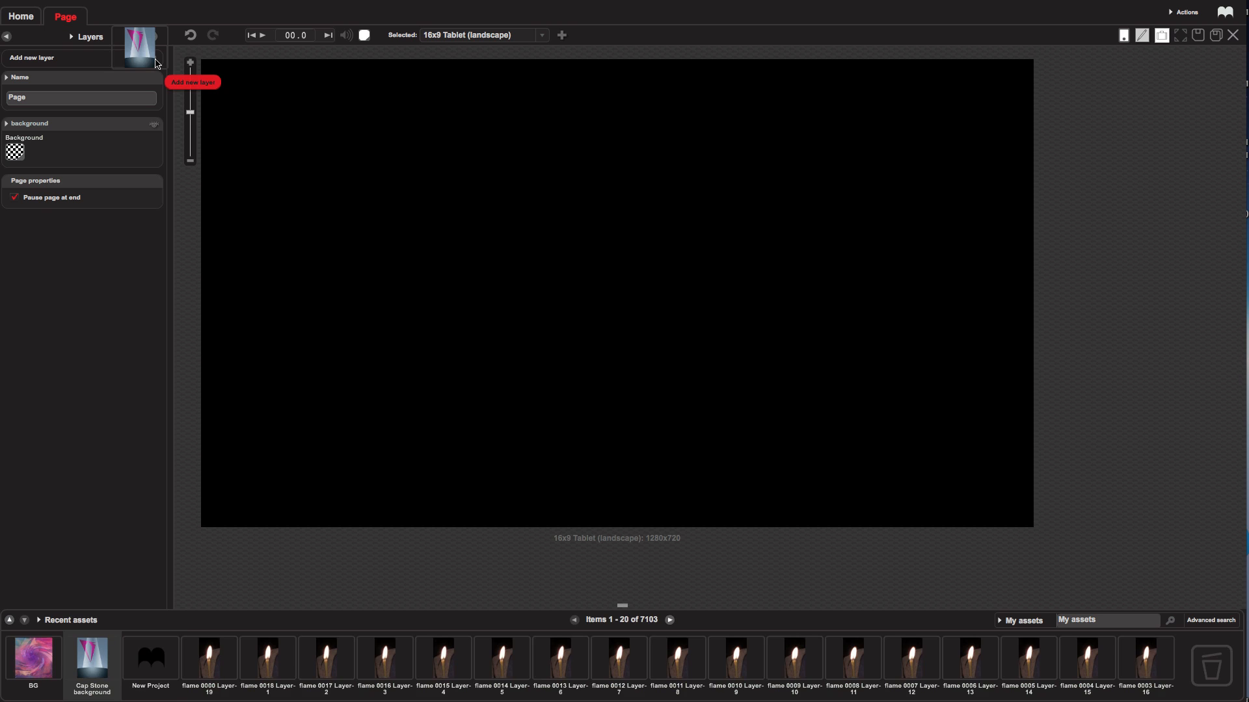
left_click_drag(156, 63, 155, 62)
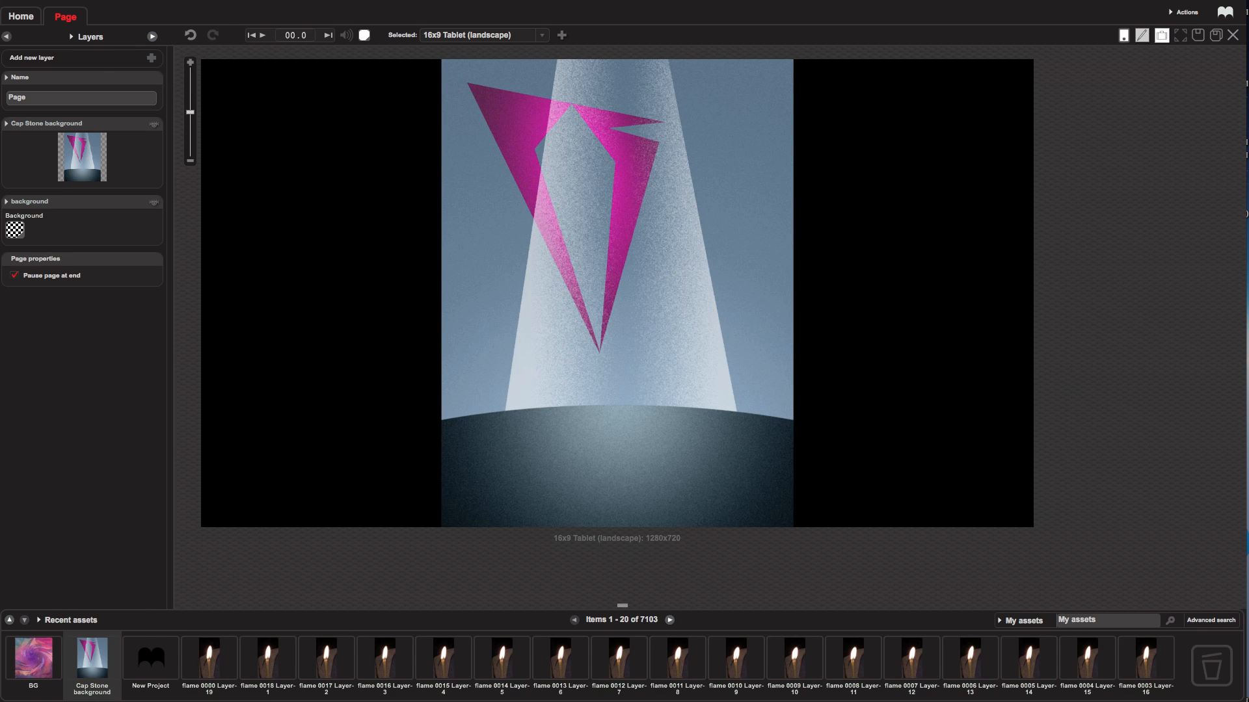
Step: Open the IMAGES folder inside DEMOS from the library's My folders
left_click(52, 620)
left_click(55, 638)
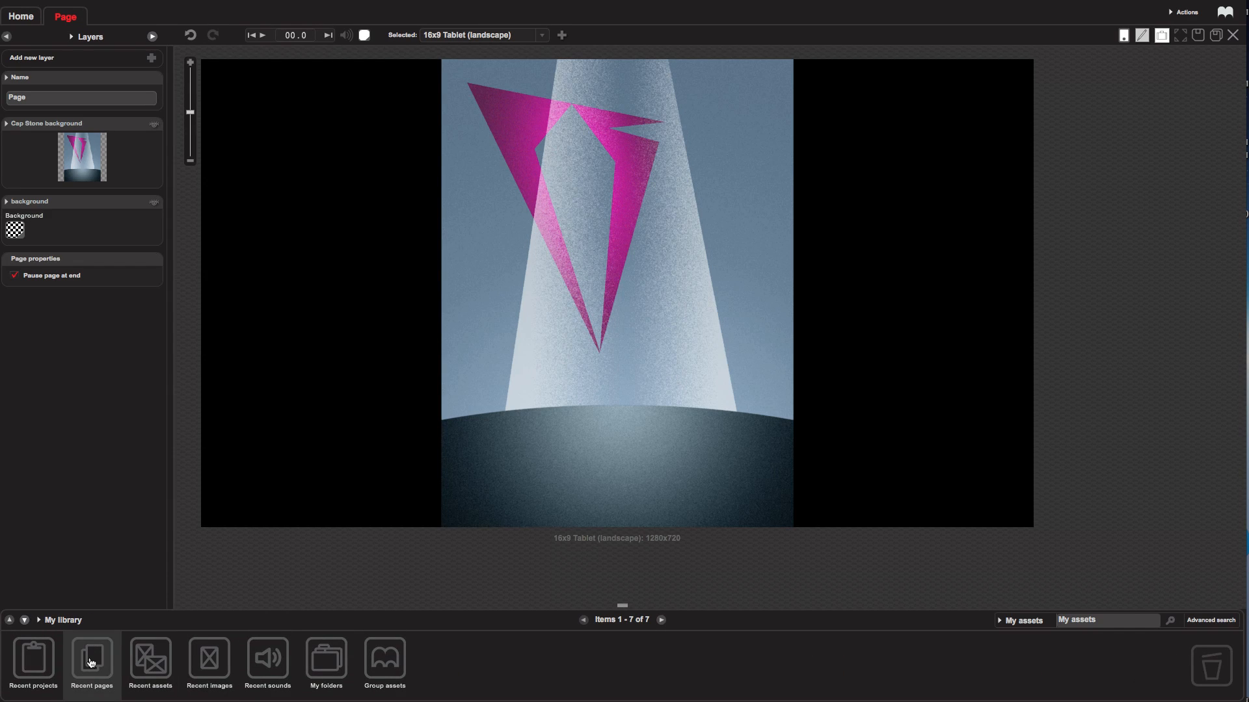
left_click(331, 659)
double_click(33, 663)
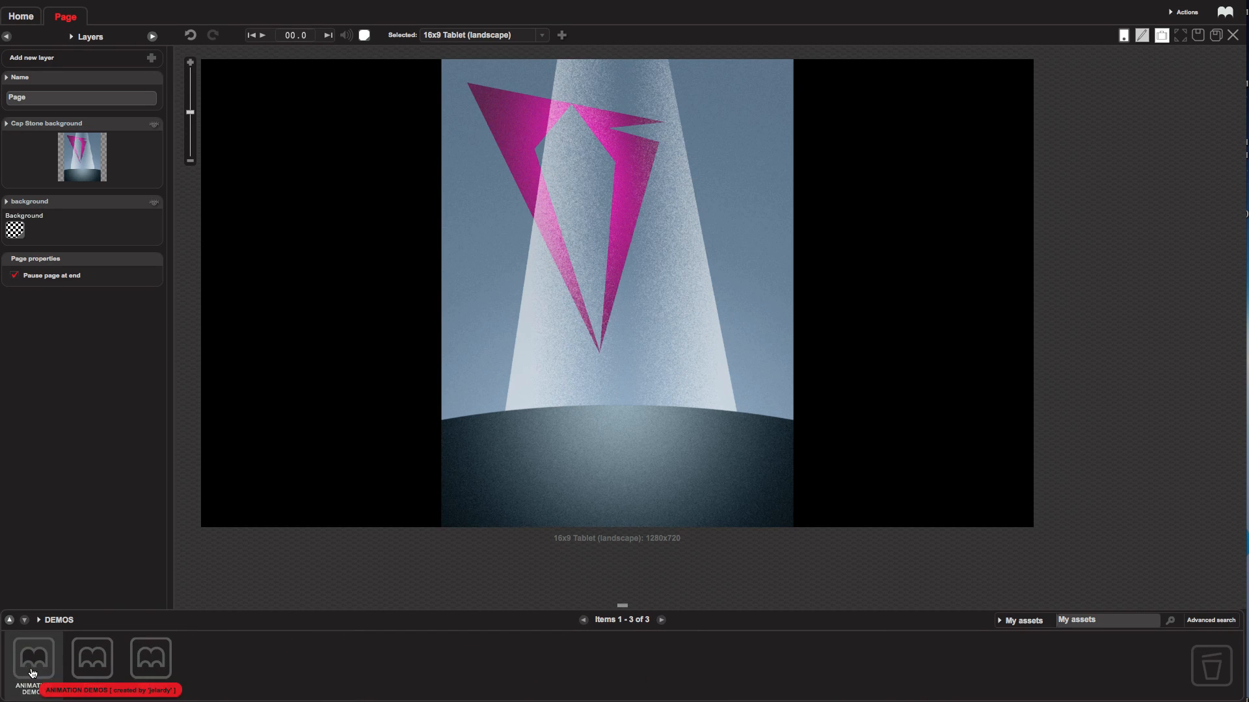
double_click(179, 655)
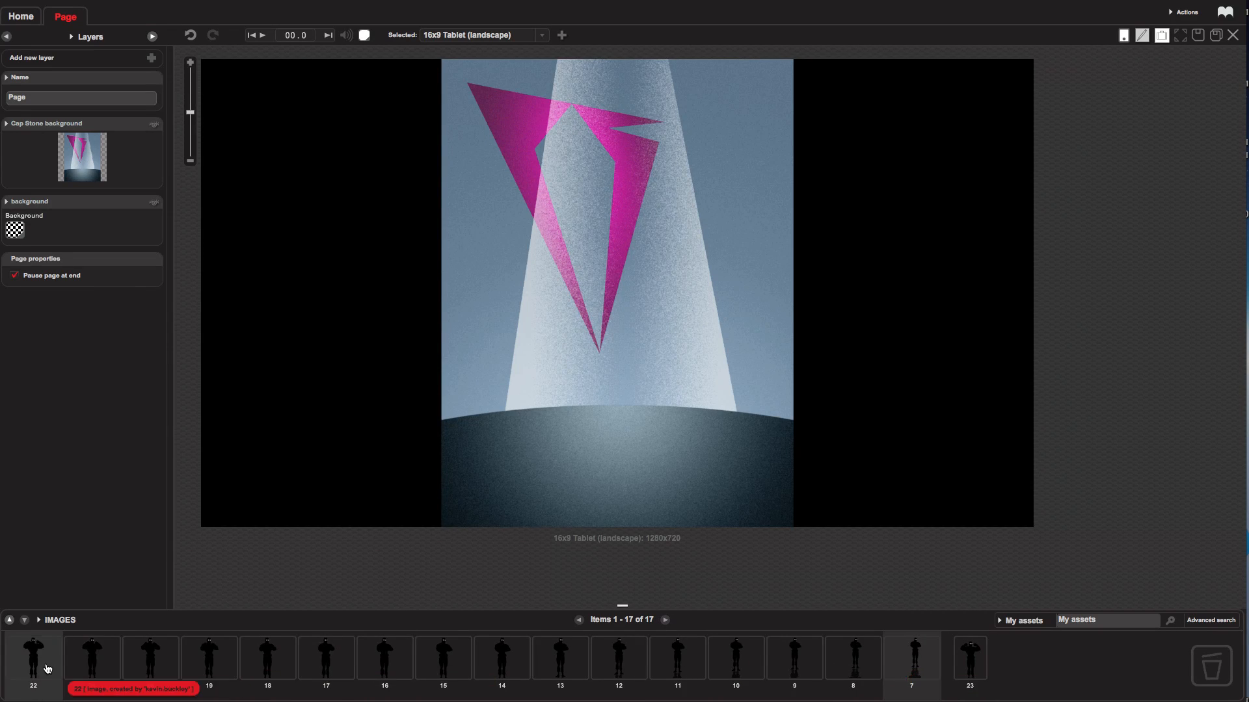
Step: Add an image sequence layer and fill it with the figure images 7 to 23 from the IMAGES folder
left_click(154, 59)
left_click(97, 235)
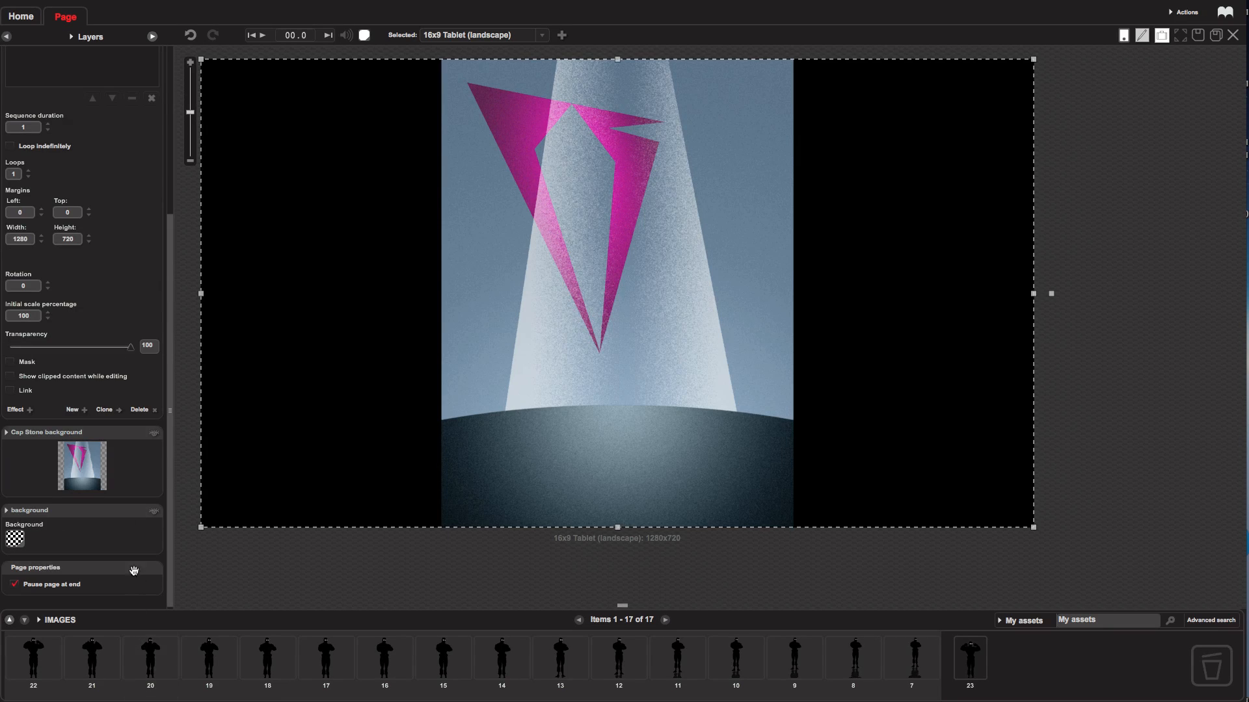
scroll(172, 267, "up", 5)
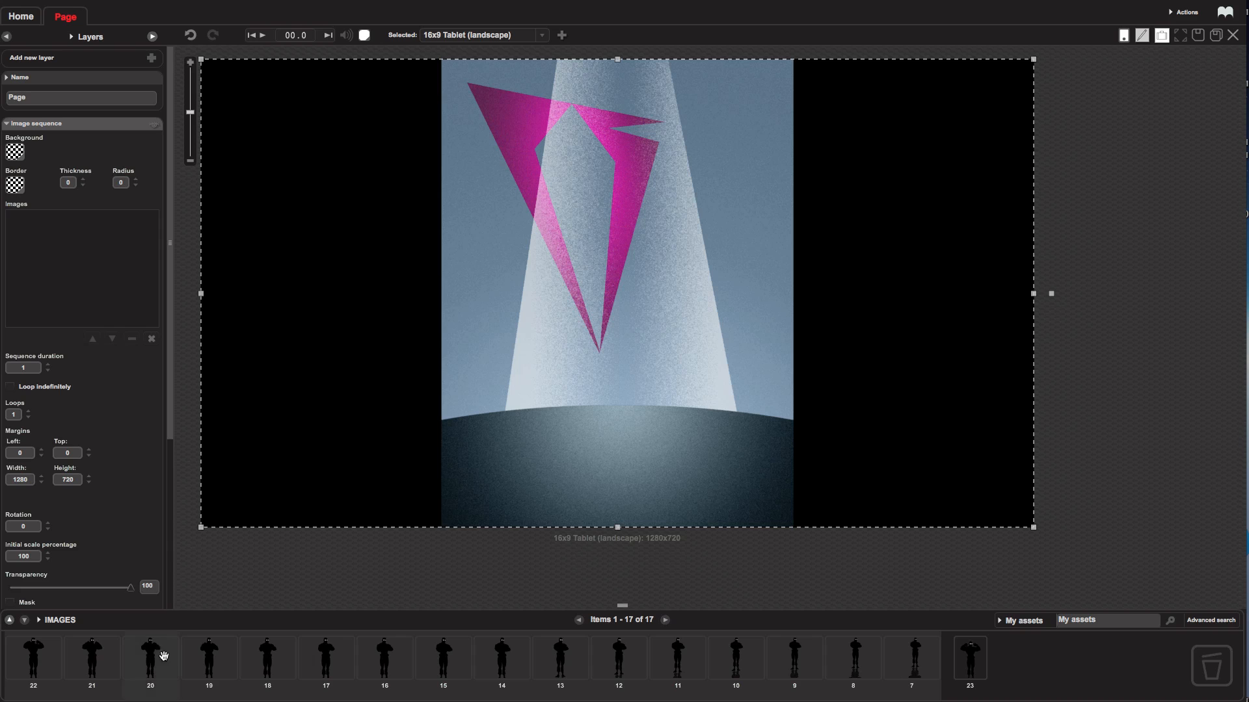
left_click_drag(168, 668, 111, 279)
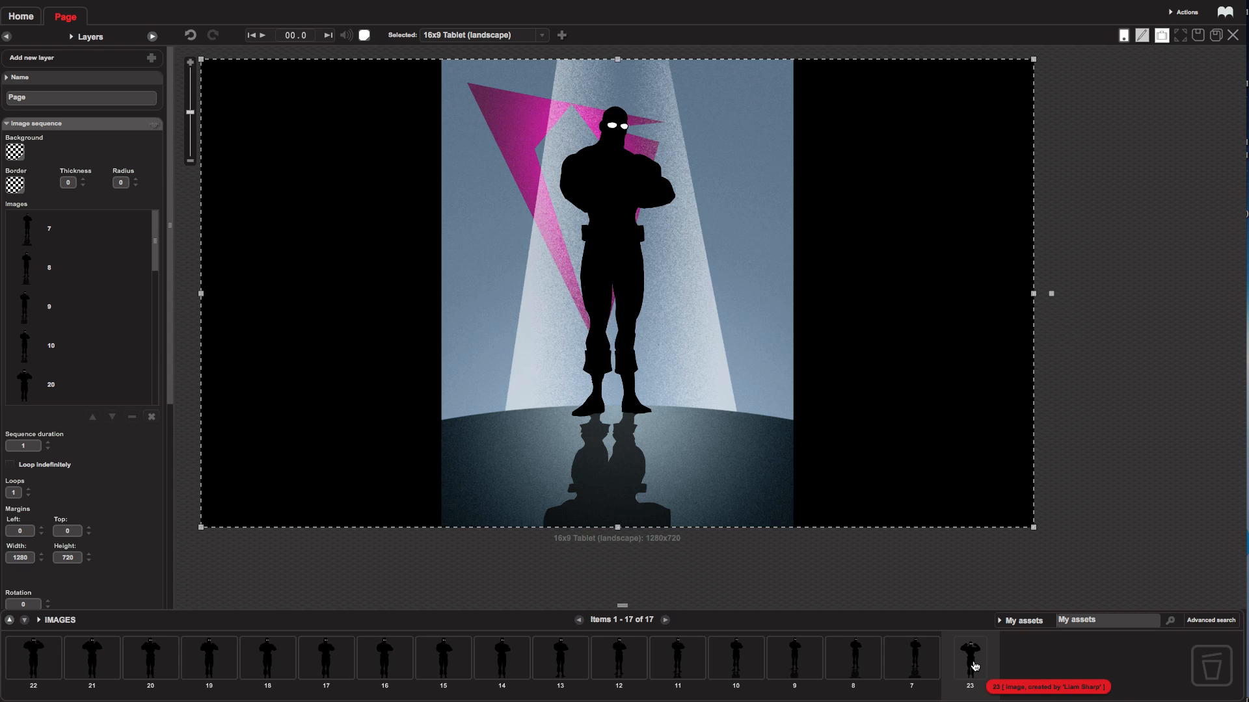
Step: Remove image 7 from the image sequence and add it again from the IMAGES folder
left_click(60, 235)
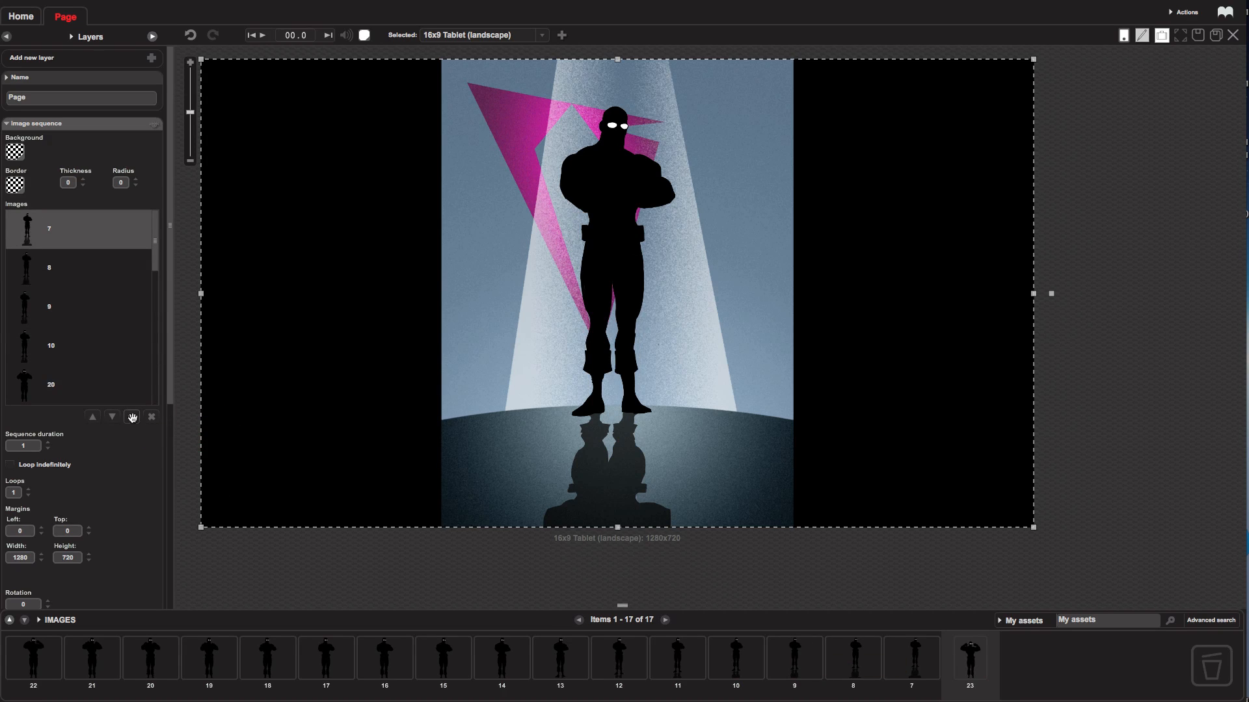
left_click(132, 417)
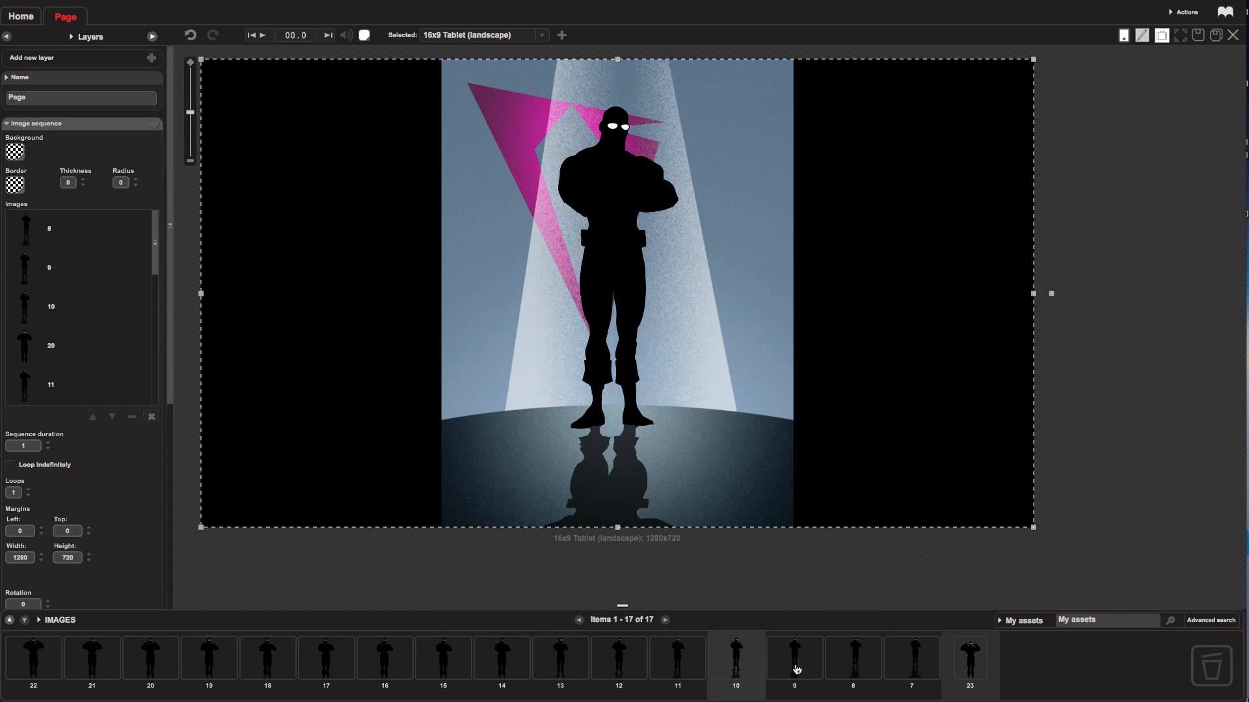
left_click_drag(870, 646, 83, 265)
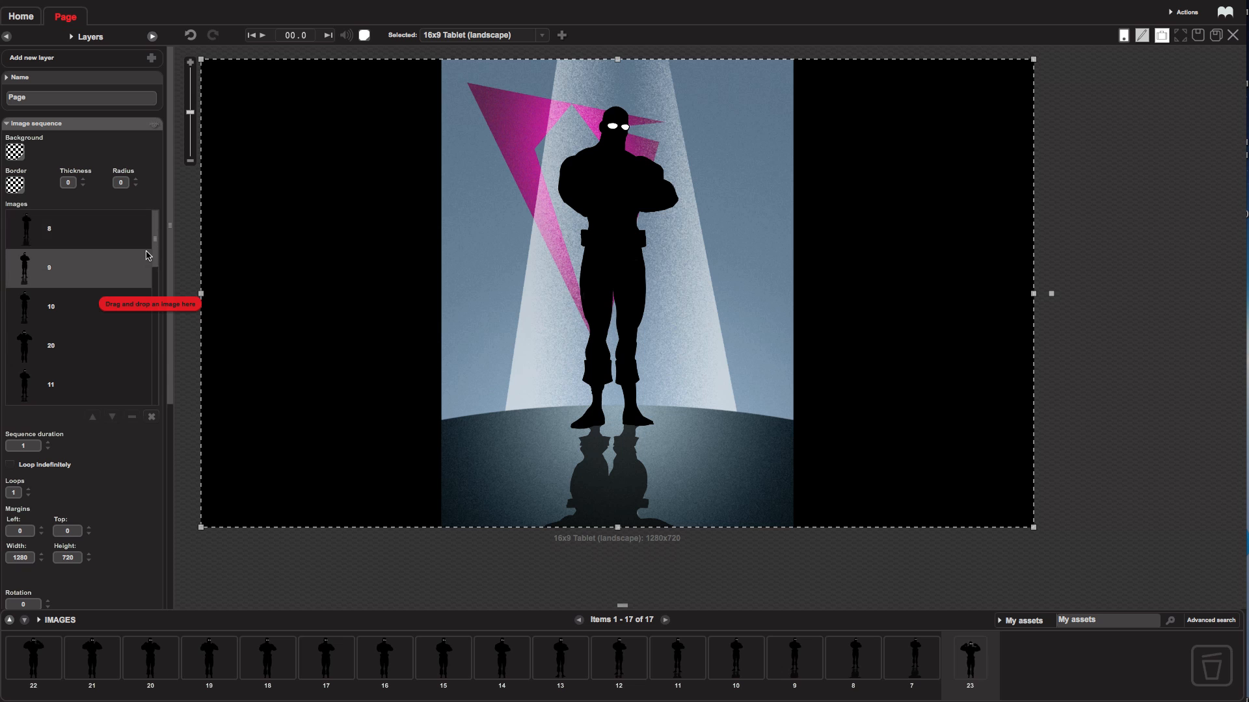
Step: Move image 7 earlier in the image sequence until it is the first image, ahead of image 8
left_click_drag(156, 255, 158, 396)
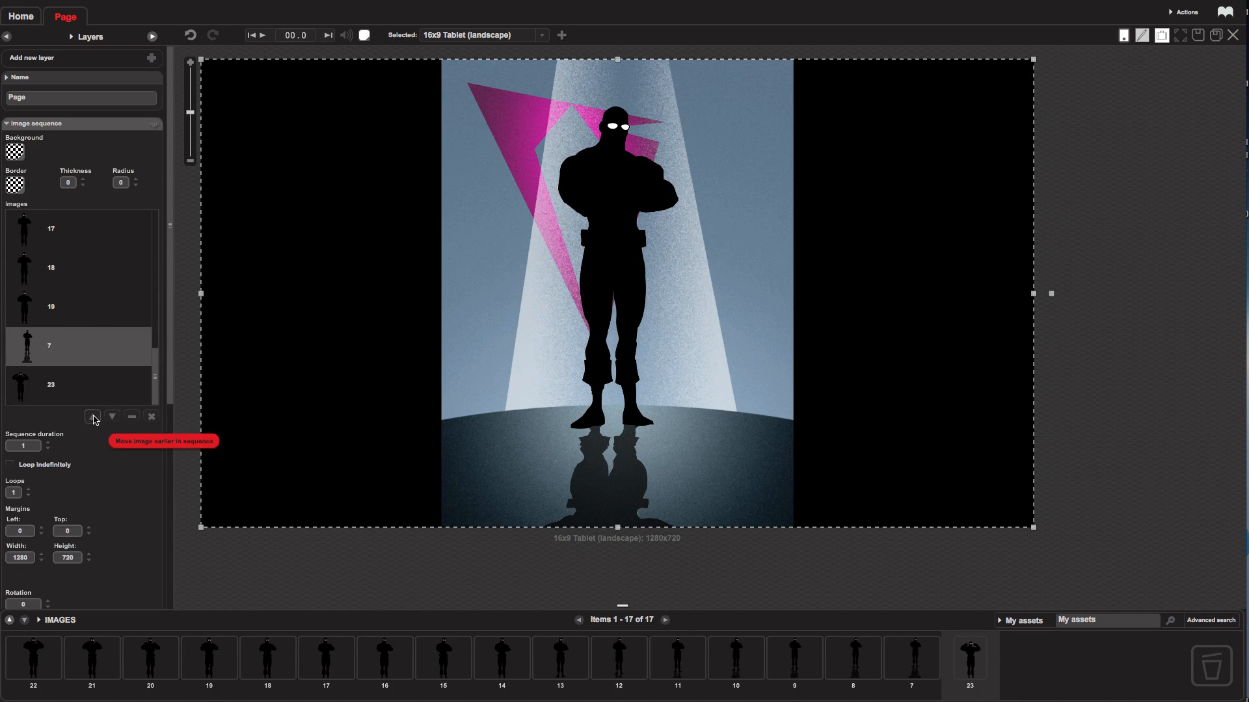
left_click(93, 417)
left_click(92, 417)
left_click(92, 417)
left_click(92, 417)
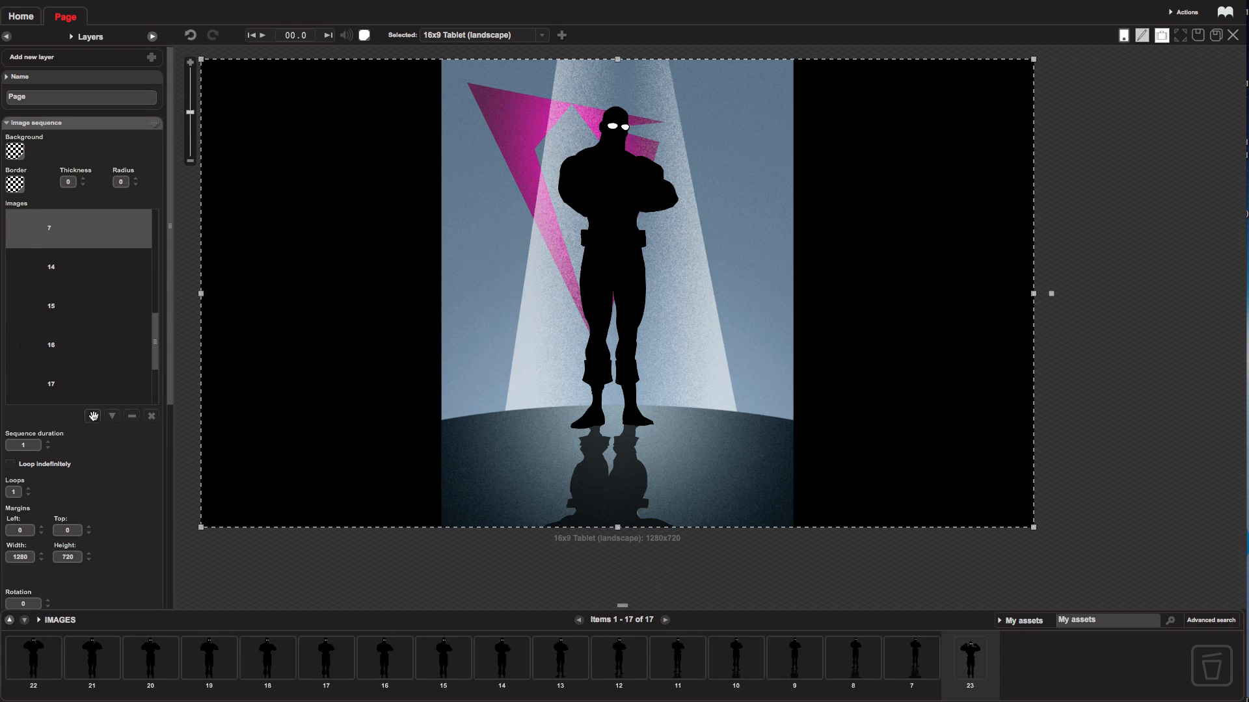
left_click(92, 417)
left_click(93, 416)
left_click(94, 418)
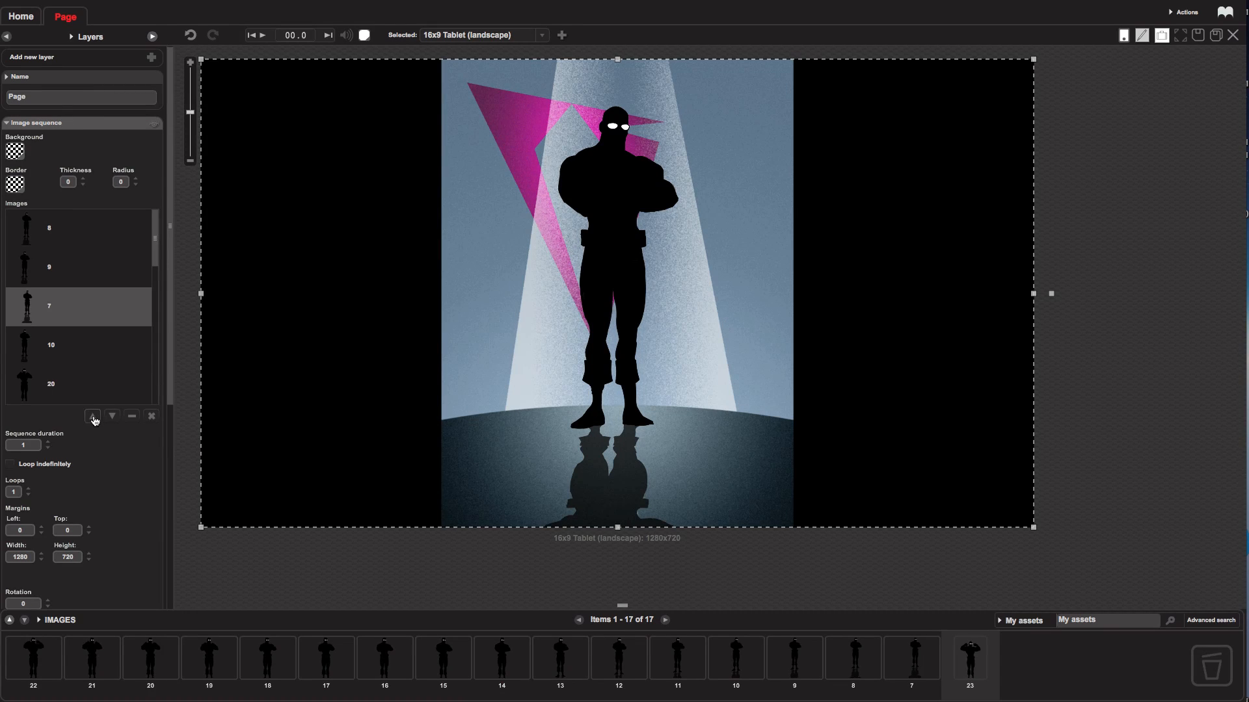
left_click(93, 417)
left_click(93, 417)
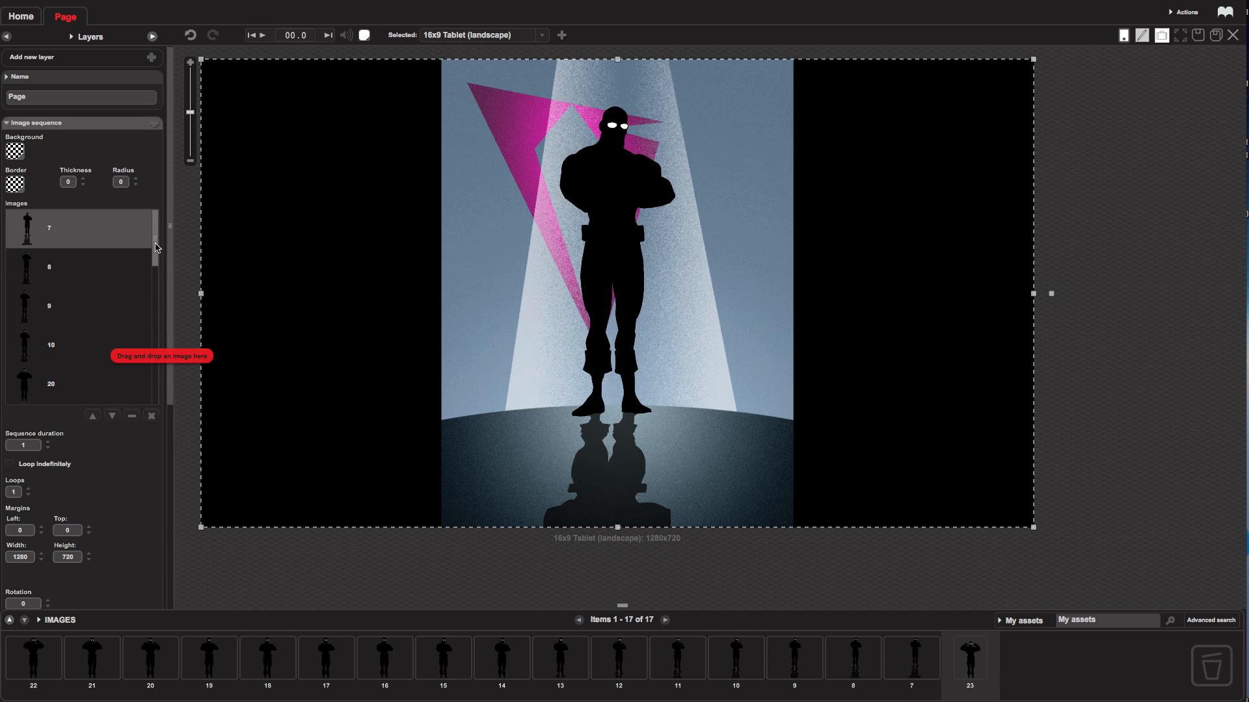
Step: Move images 20, 21 and 22 later in the sequence so they follow image 19 in numerical order before 23
left_click_drag(156, 251, 156, 259)
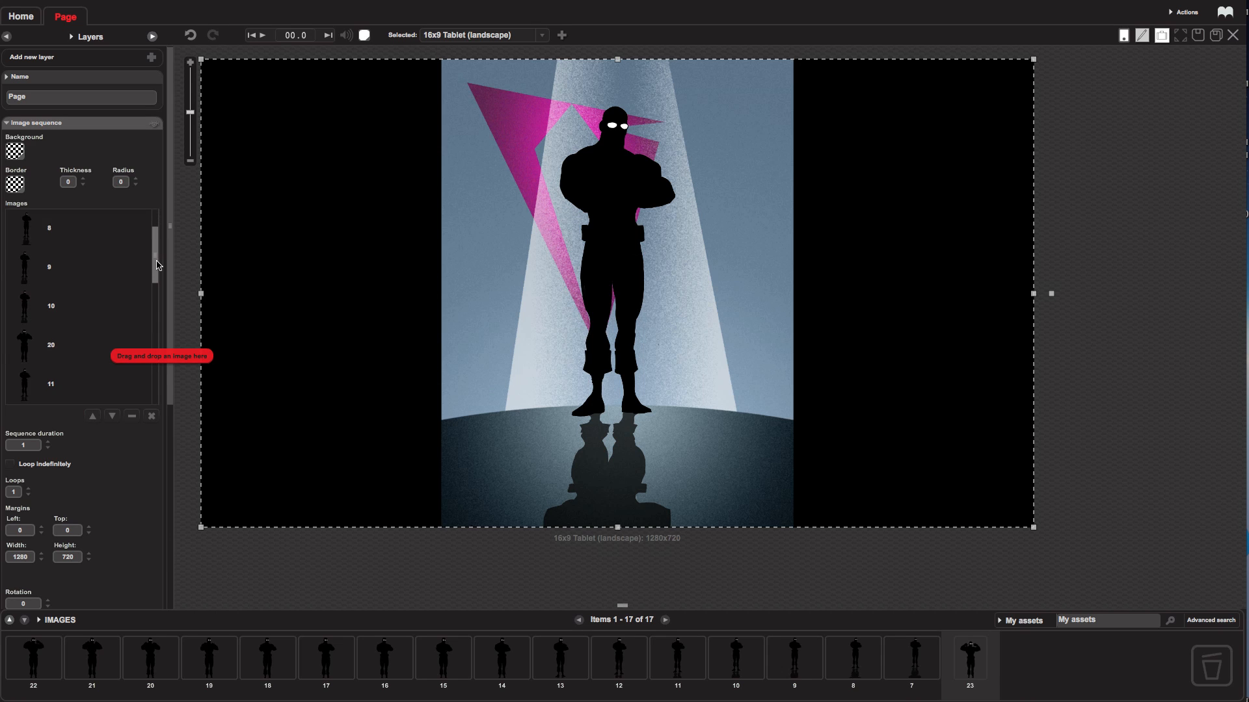
left_click(79, 305)
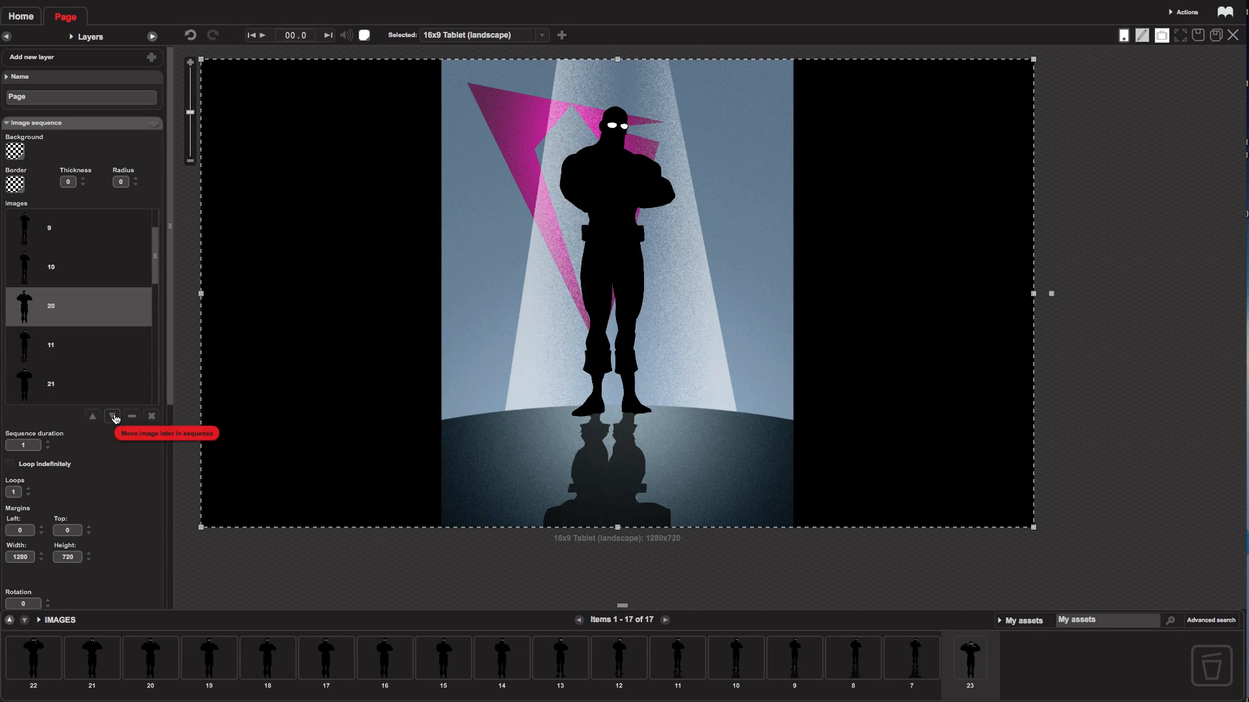
left_click(113, 417)
left_click(113, 417)
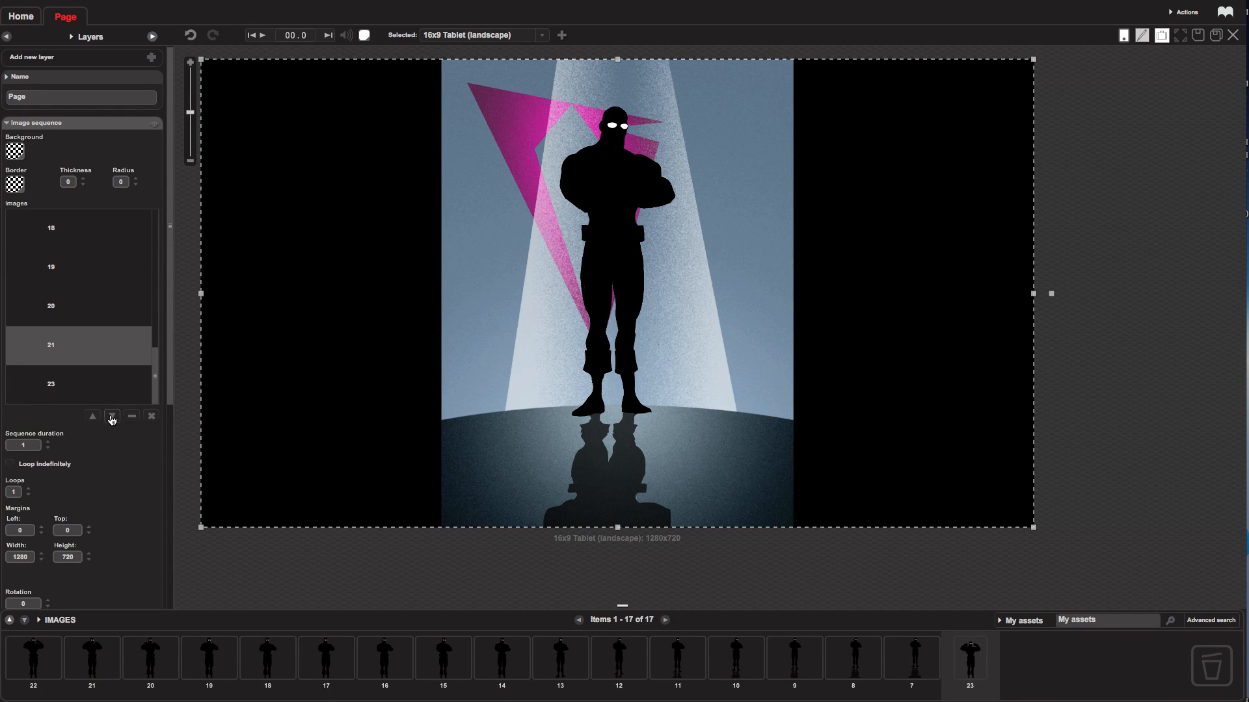
left_click_drag(157, 366, 98, 370)
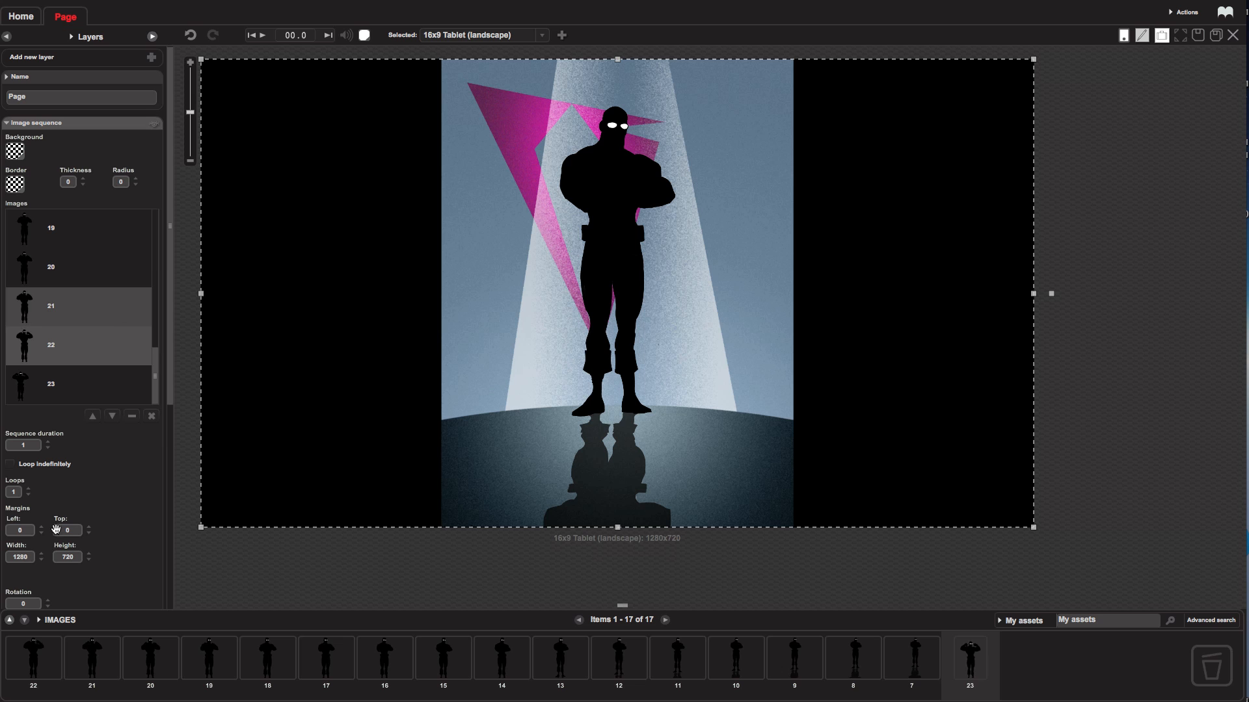
Step: Add a Play effect to the image sequence layer that begins at the start
scroll(174, 403, "down", 2)
scroll(175, 404, "down", 5)
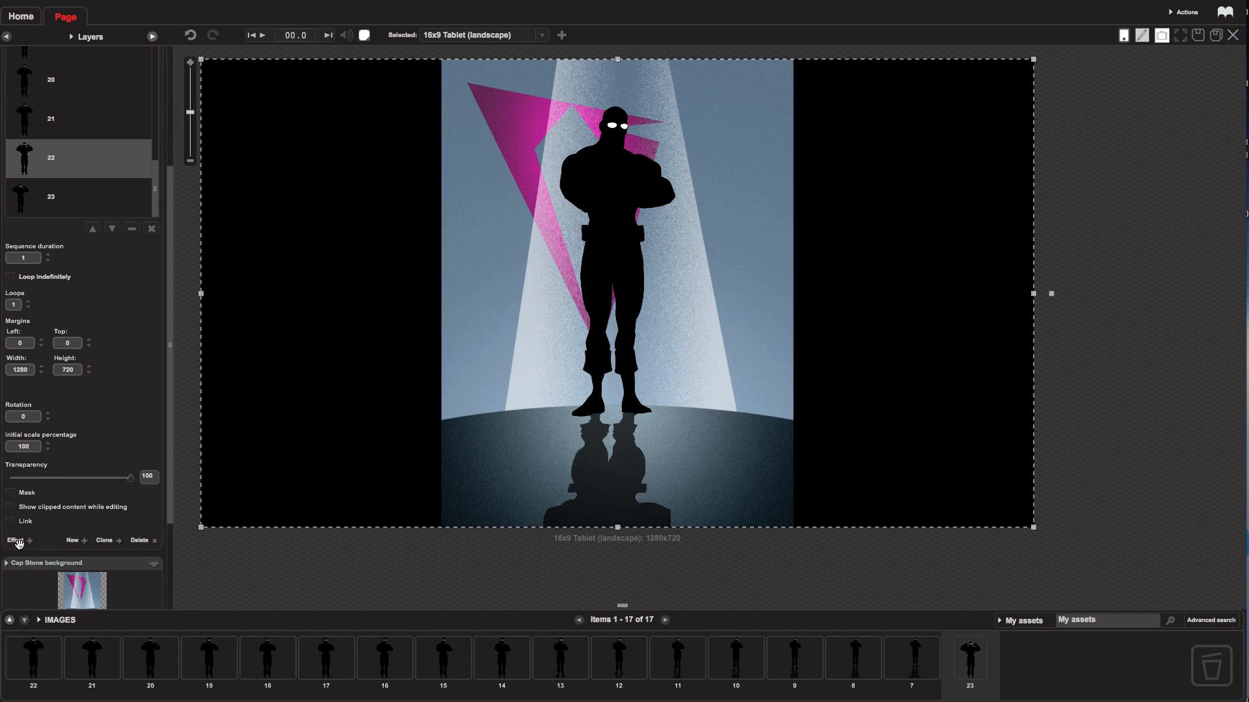
left_click(17, 542)
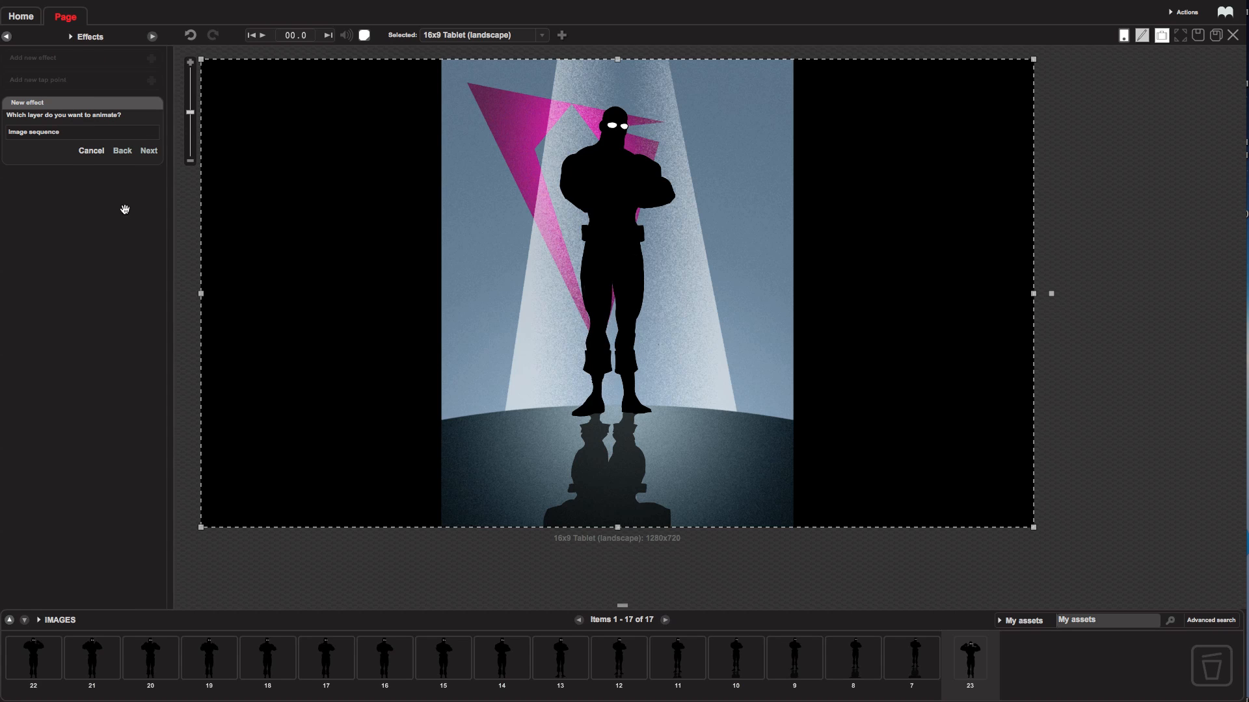
left_click(55, 132)
left_click(146, 150)
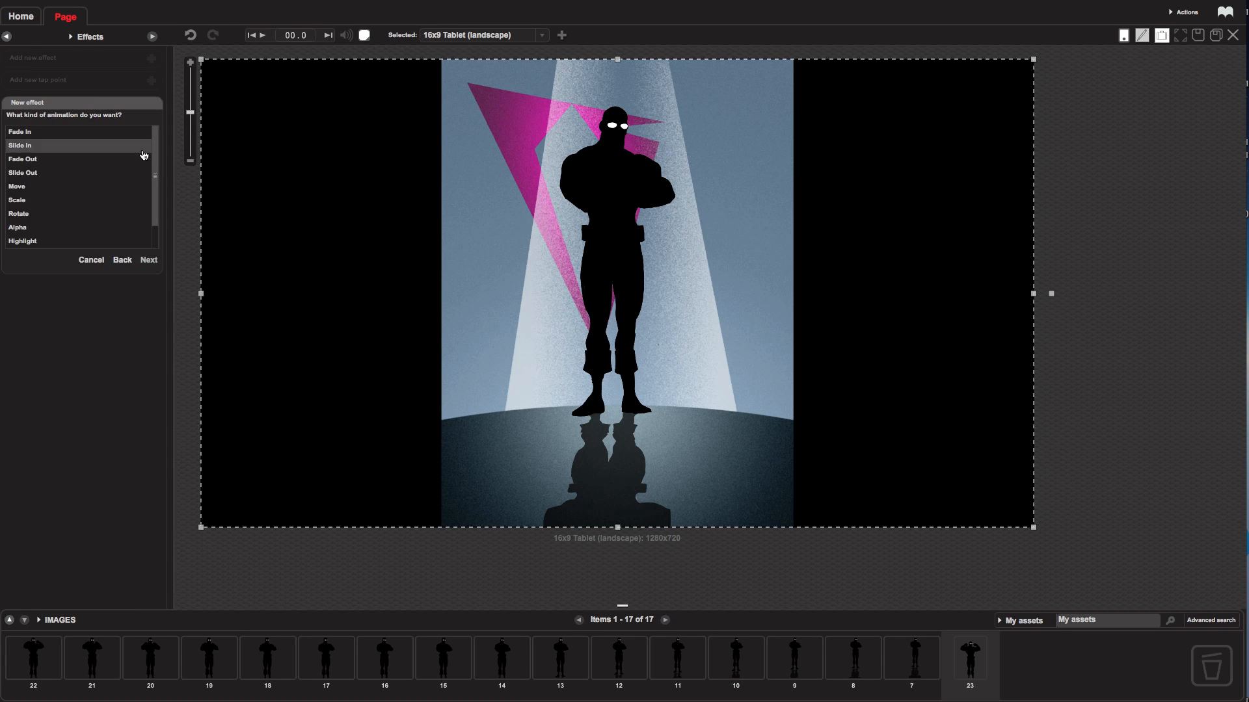
scroll(155, 221, "down", 2)
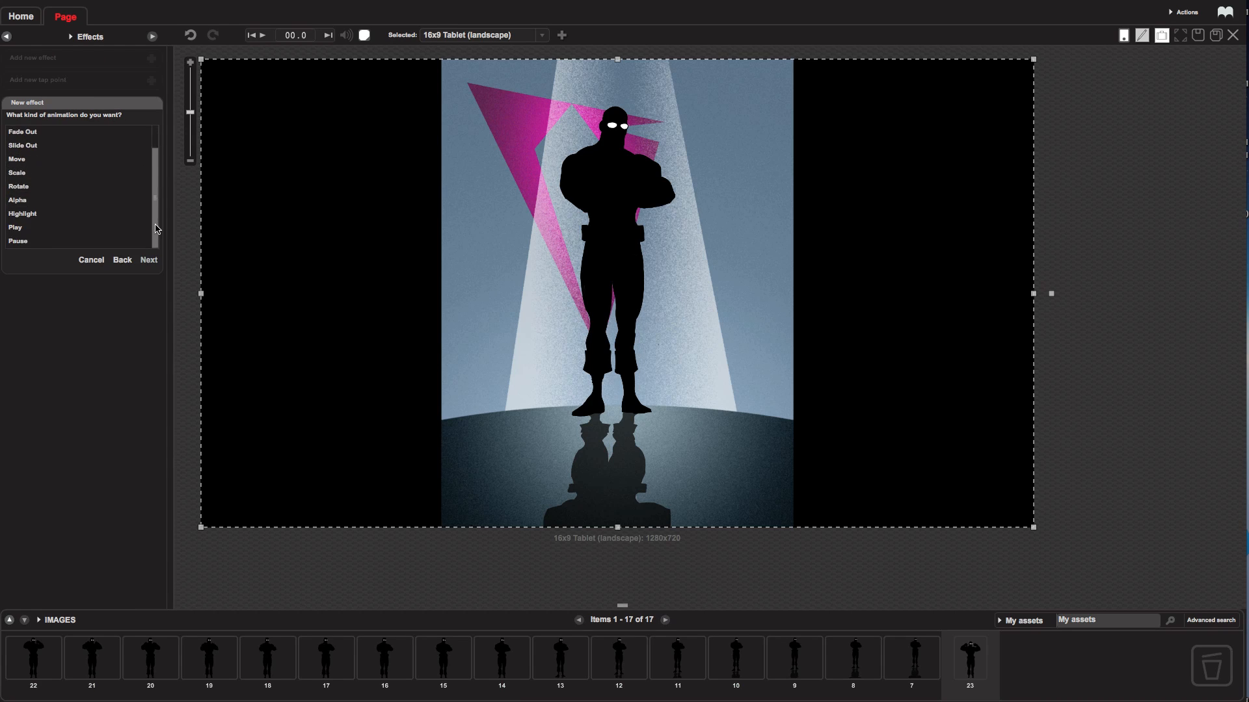
left_click(39, 227)
left_click(149, 259)
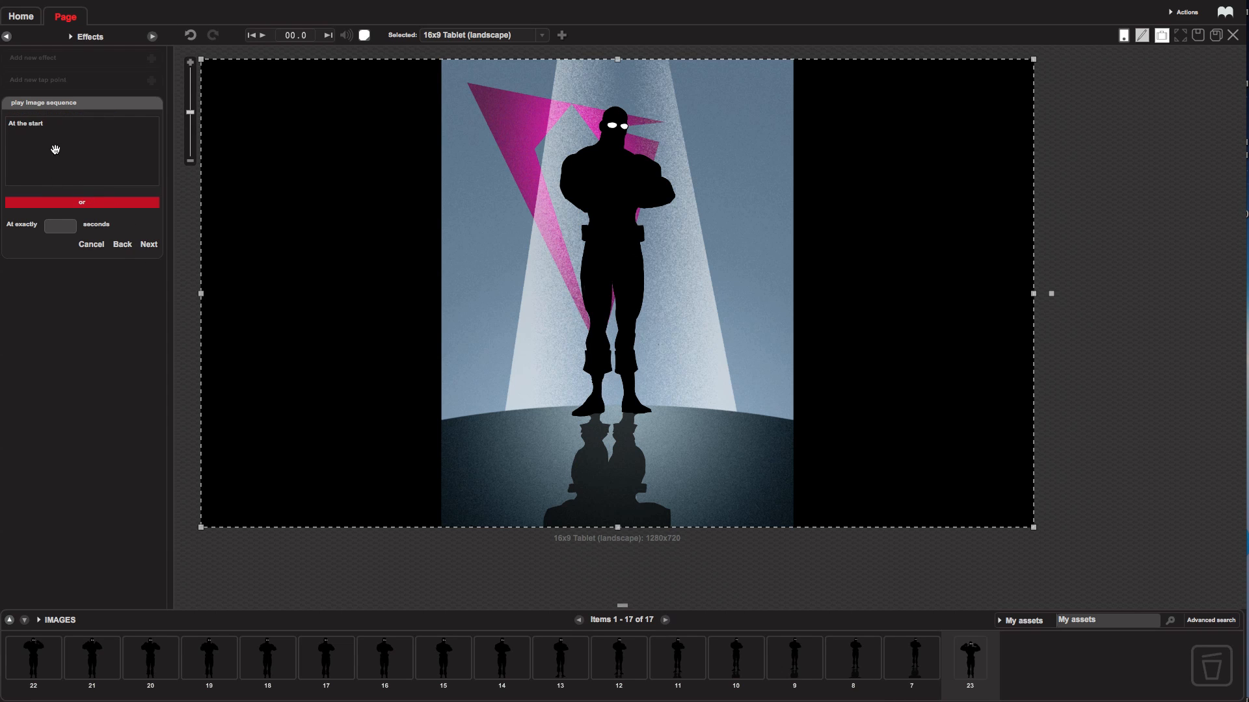
left_click(39, 128)
left_click(149, 246)
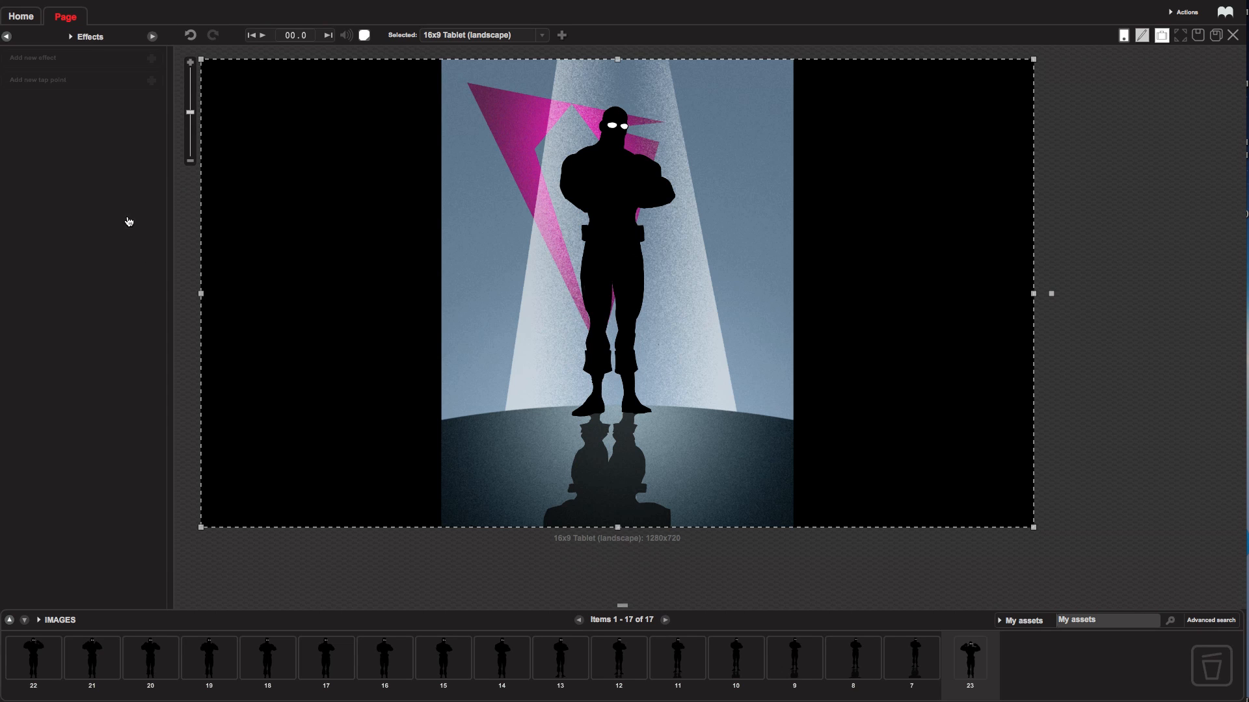
left_click(124, 157)
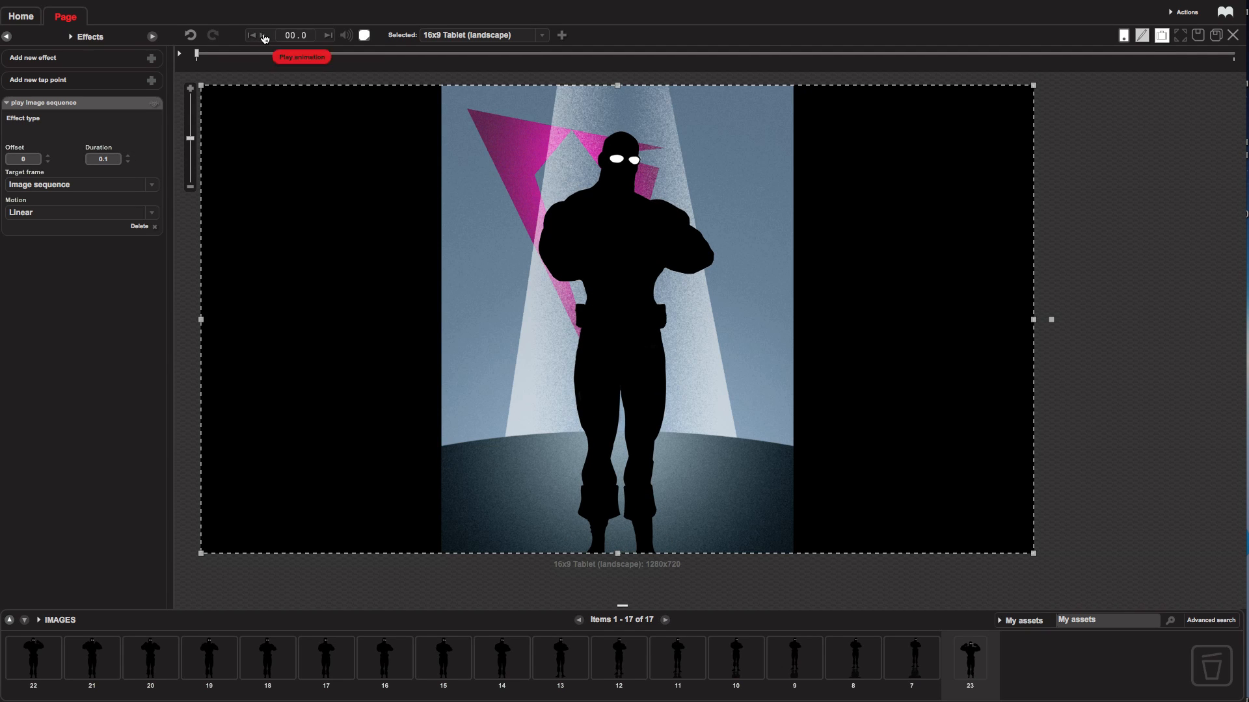
Step: Play the figure animation, rewind it to the beginning and play it again
left_click(264, 38)
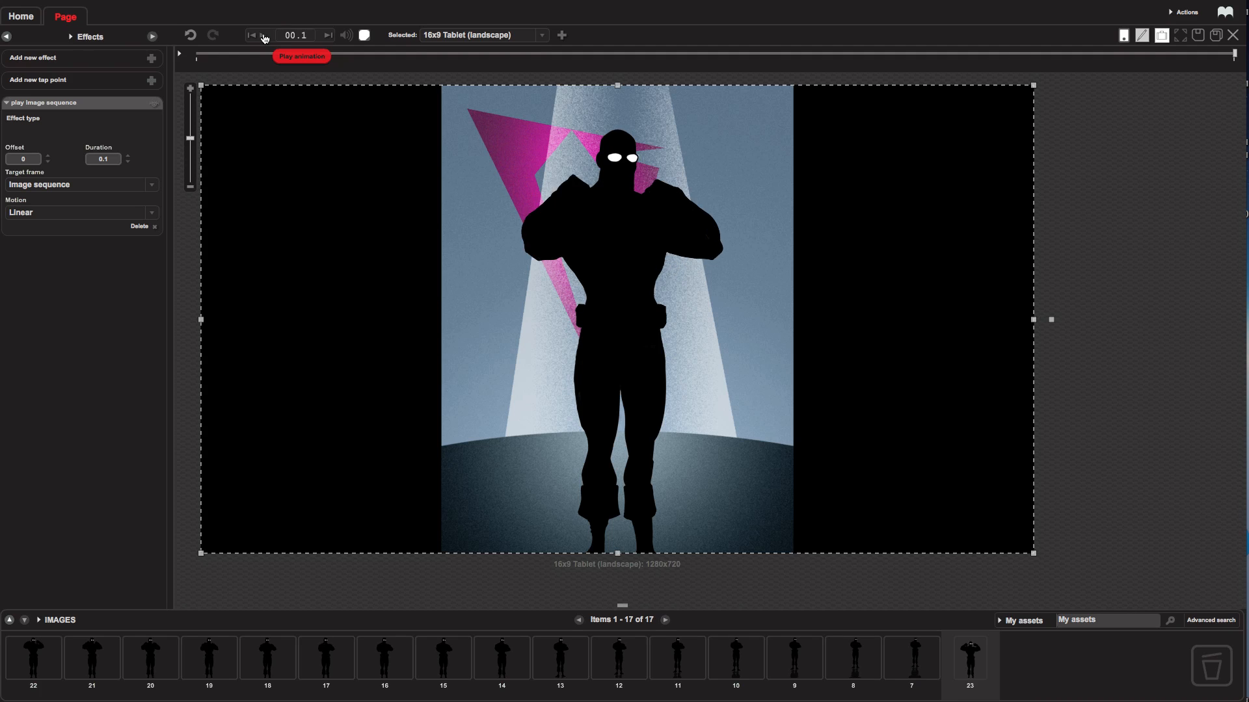
left_click(254, 39)
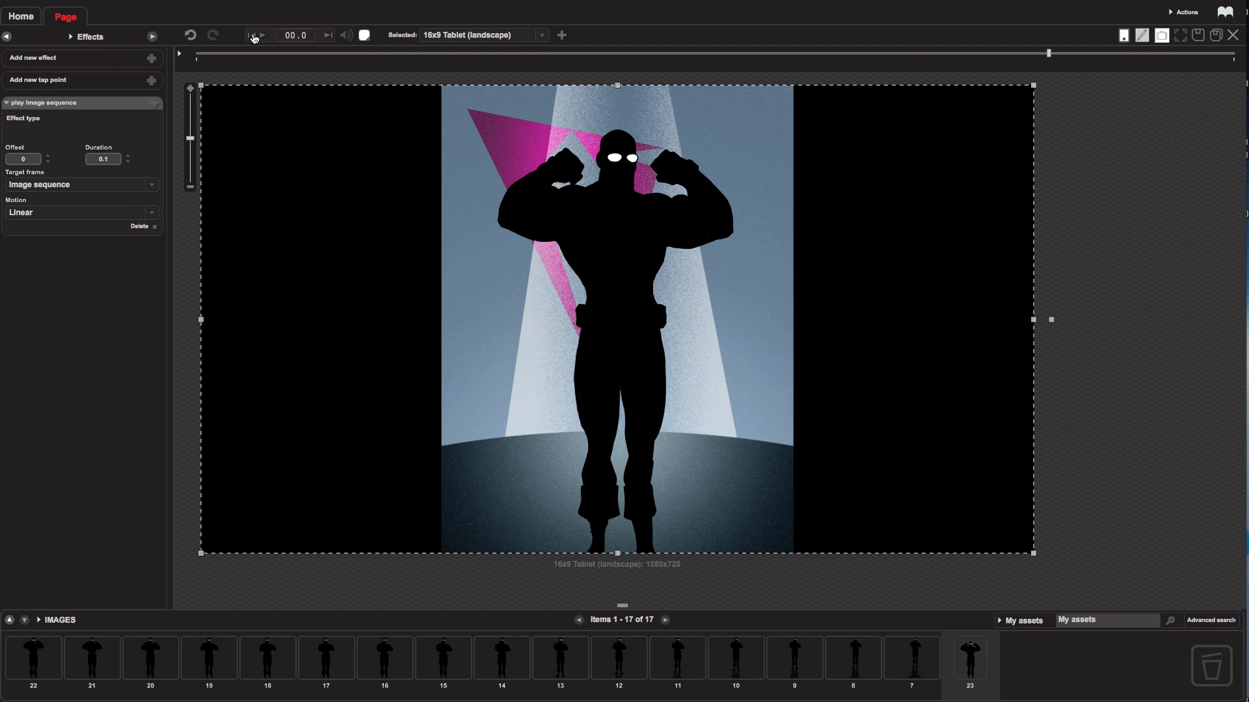
left_click(268, 38)
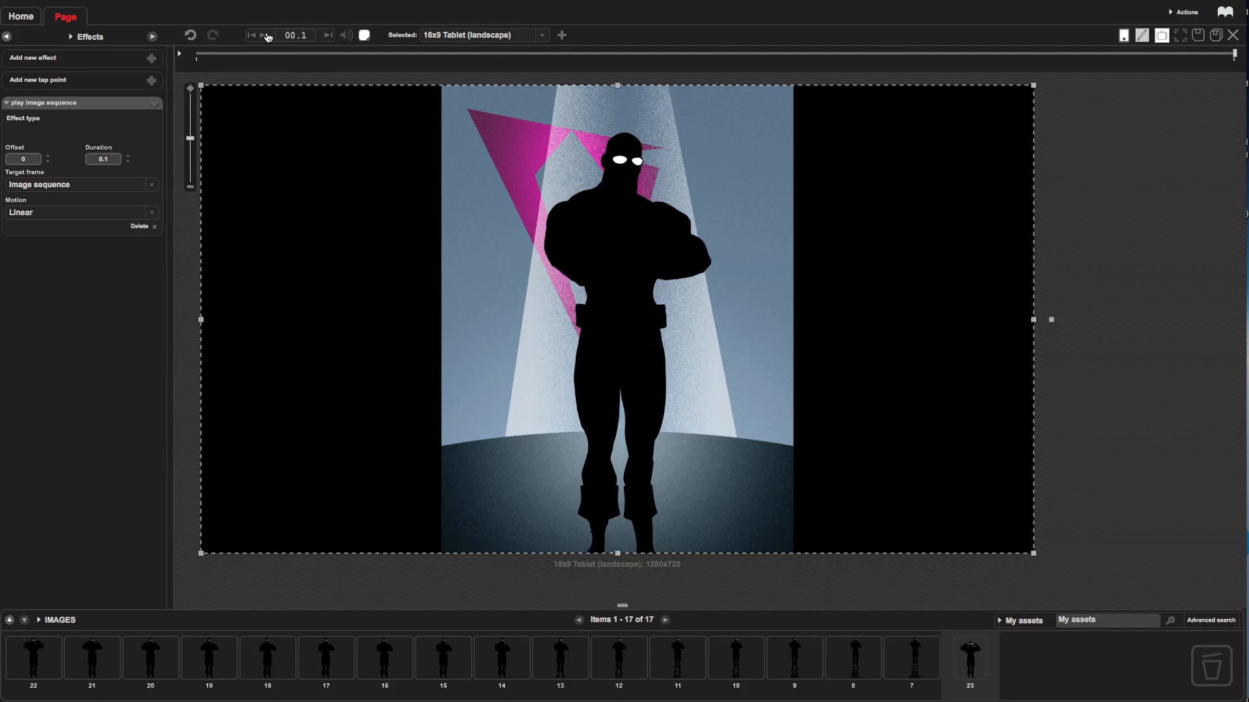
Step: Set the image sequence's duration to 0.5 and its loops to 2, and preview the animation several times
left_click(7, 37)
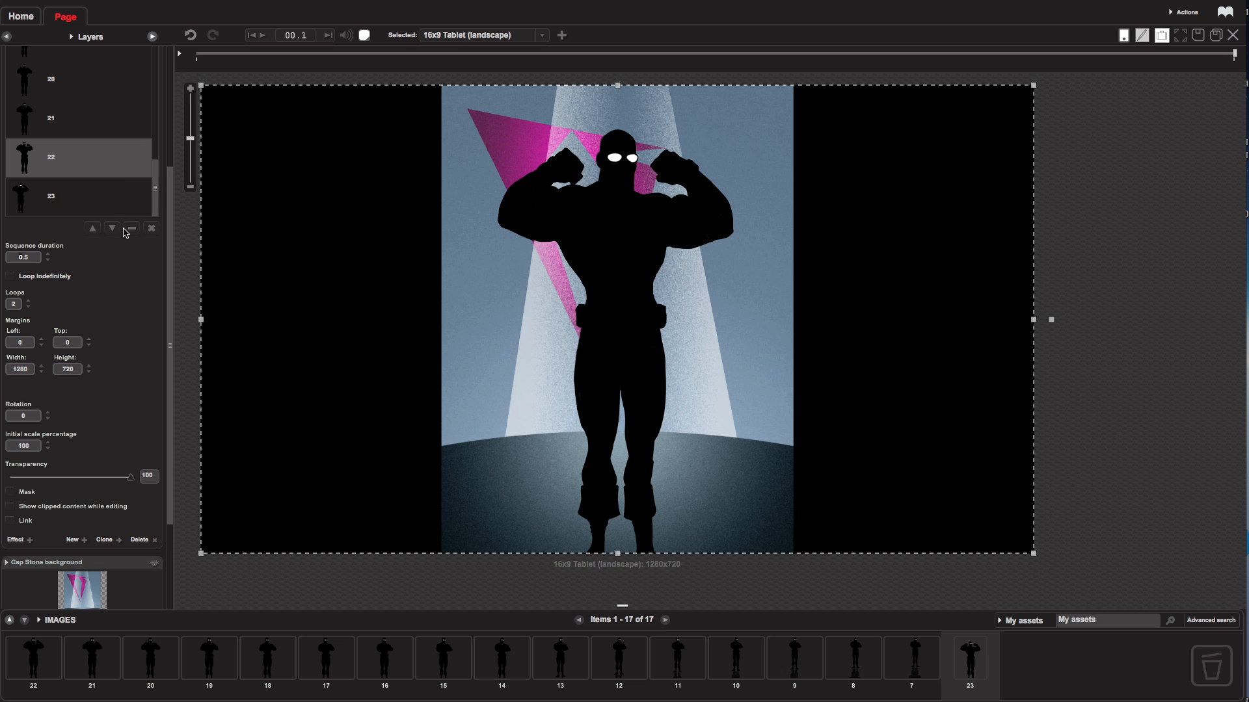
left_click(263, 36)
left_click(263, 36)
left_click(263, 37)
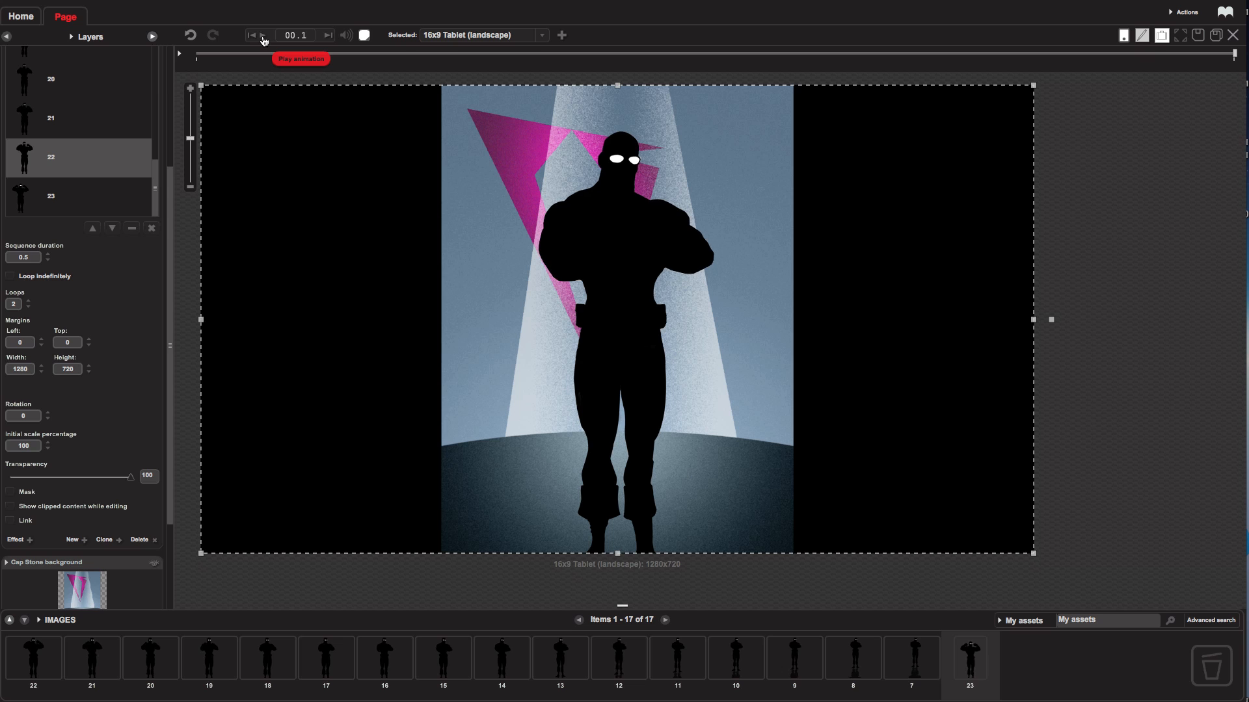
left_click(263, 39)
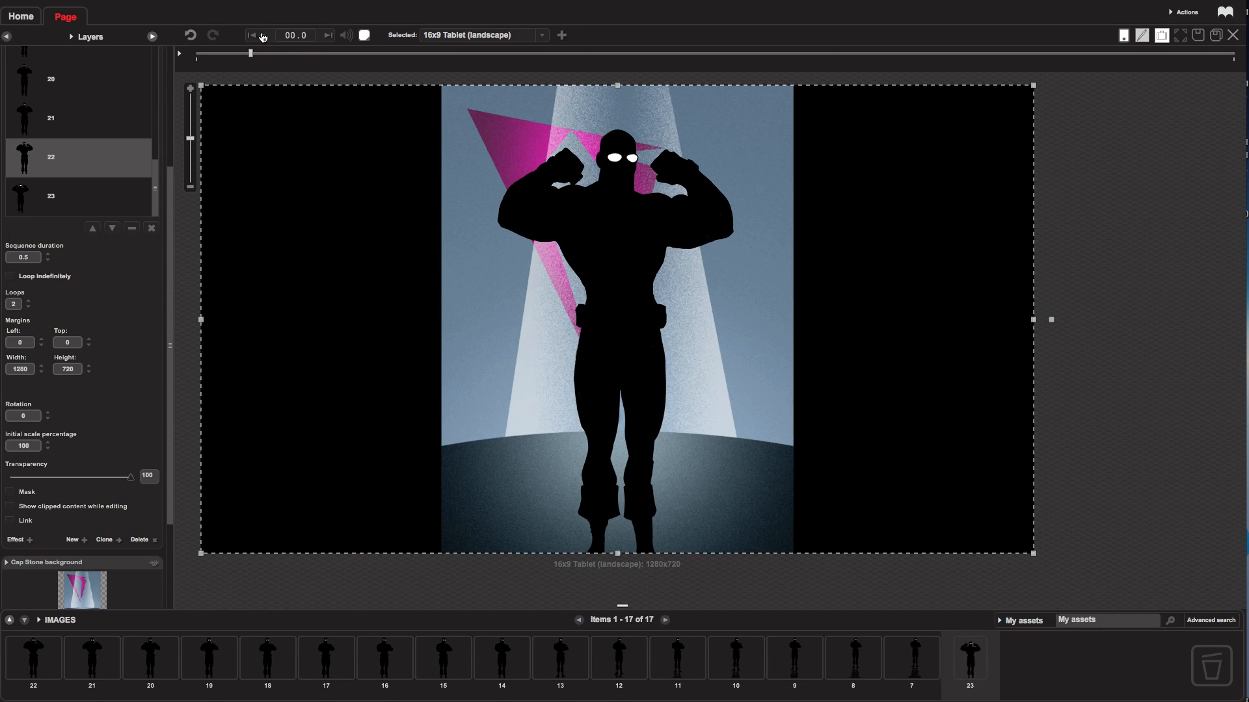
left_click(262, 36)
left_click(266, 38)
Step: Add the BG swirl picture from the recent images as a new layer above the image sequence
scroll(168, 311, "up", 5)
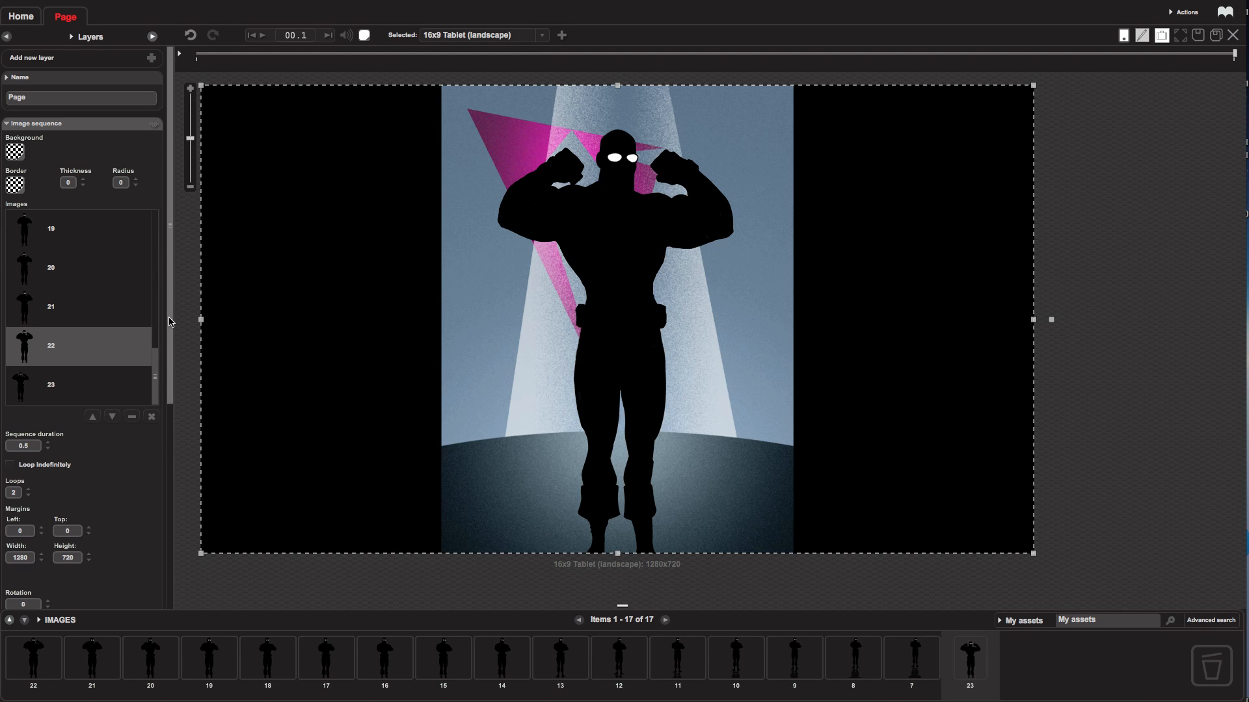
left_click(39, 621)
left_click(50, 638)
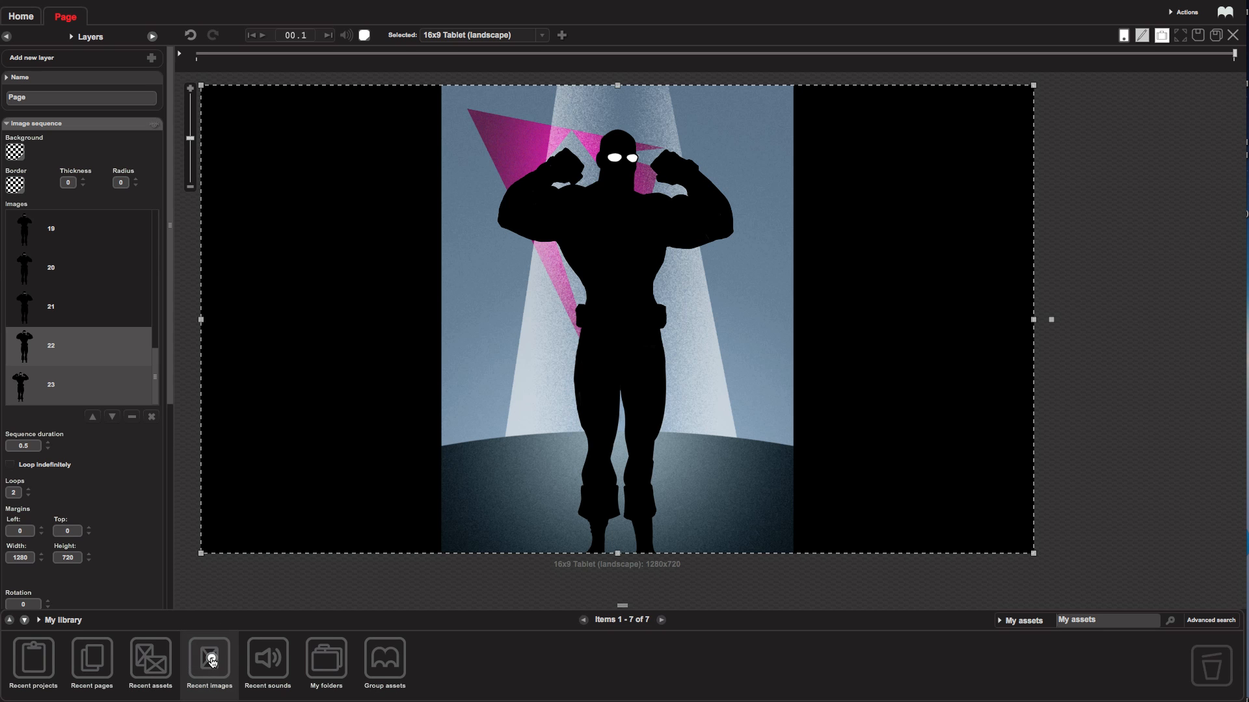
left_click(210, 660)
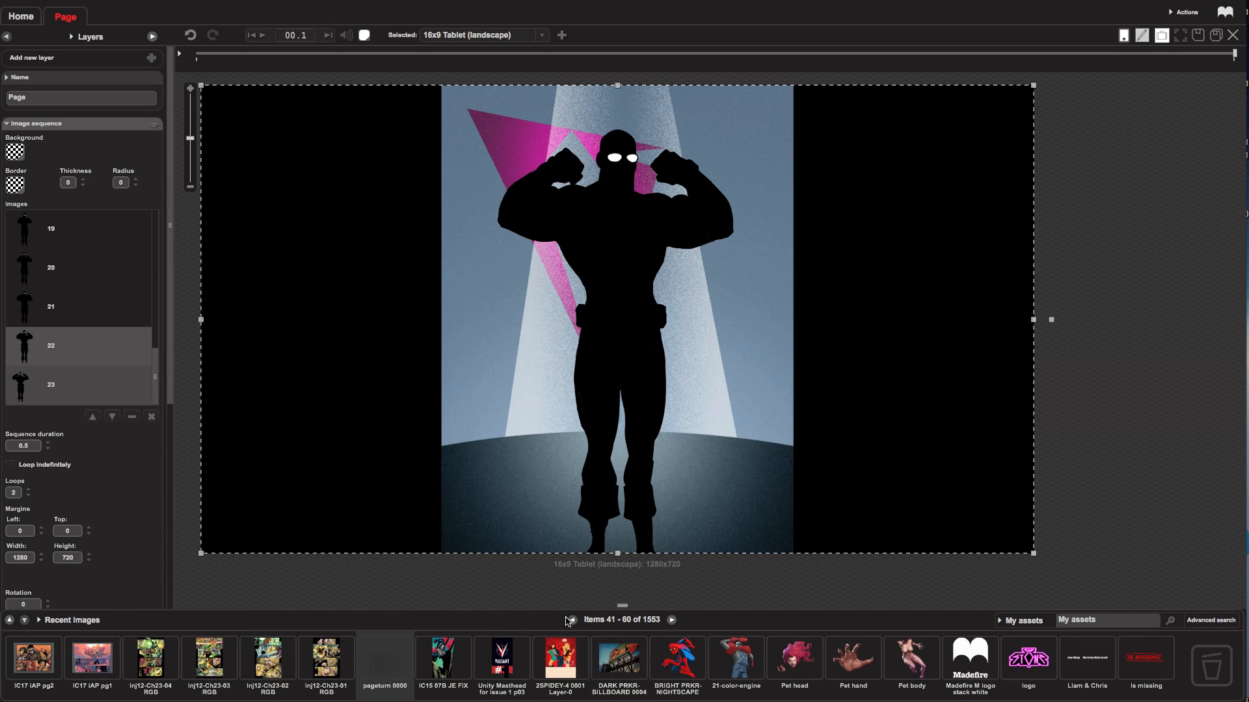
left_click(573, 621)
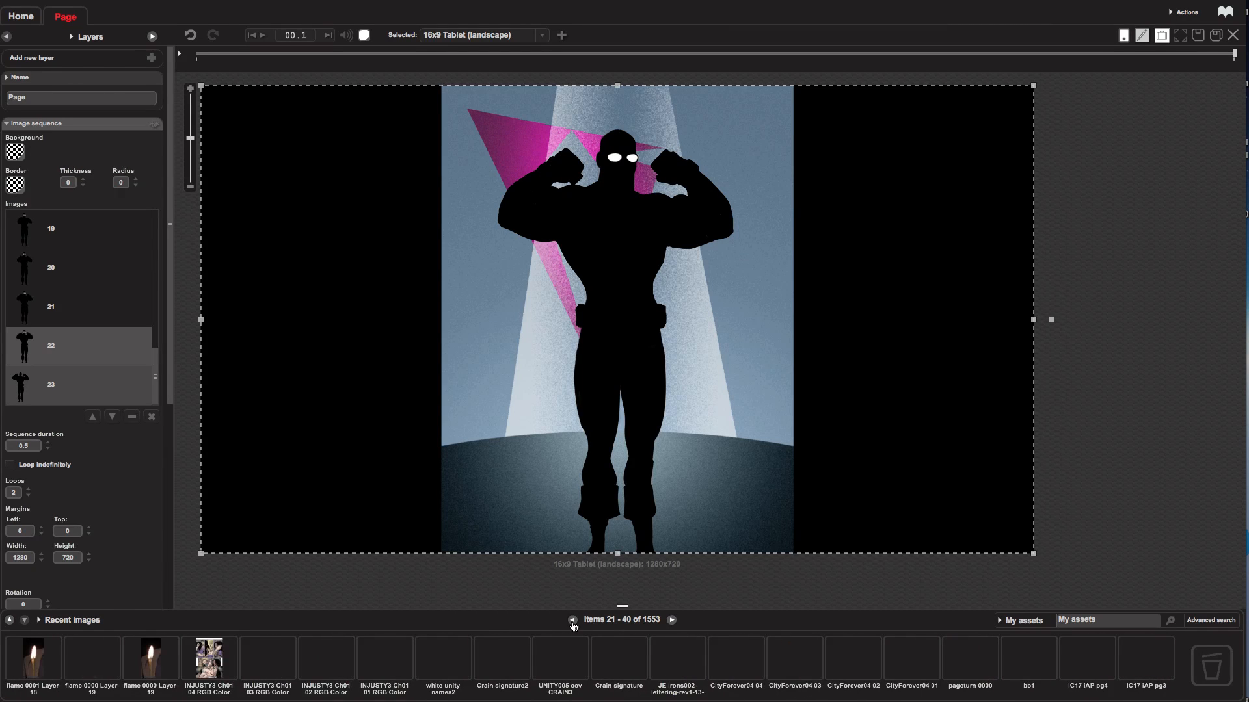
left_click(573, 621)
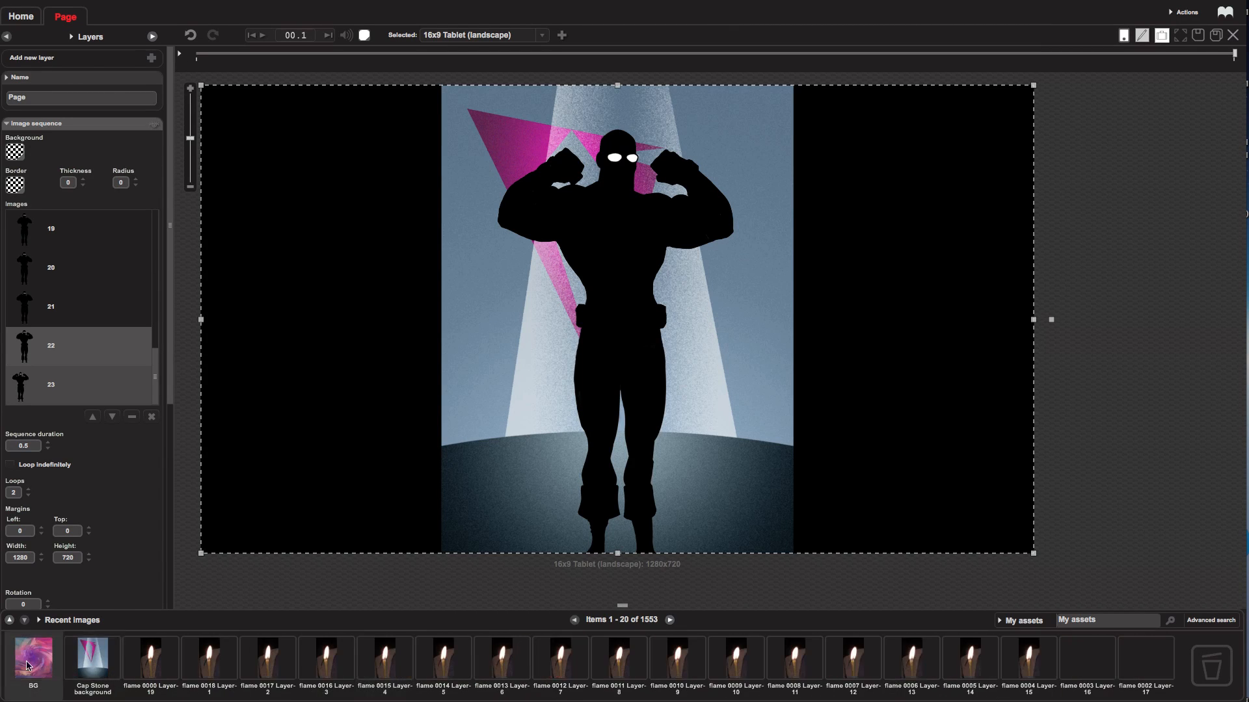
left_click_drag(28, 668, 153, 60)
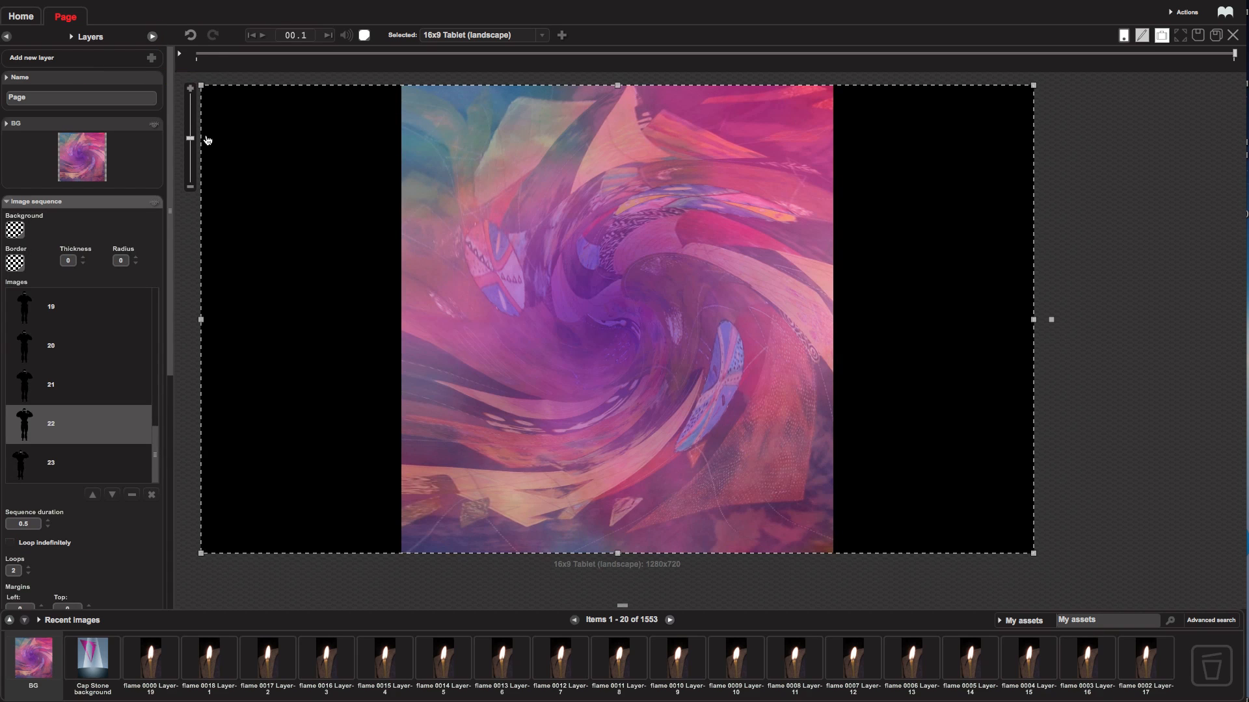
Step: Turn the image sequence into a mask with the BG layer as its target
left_click_drag(169, 302, 178, 445)
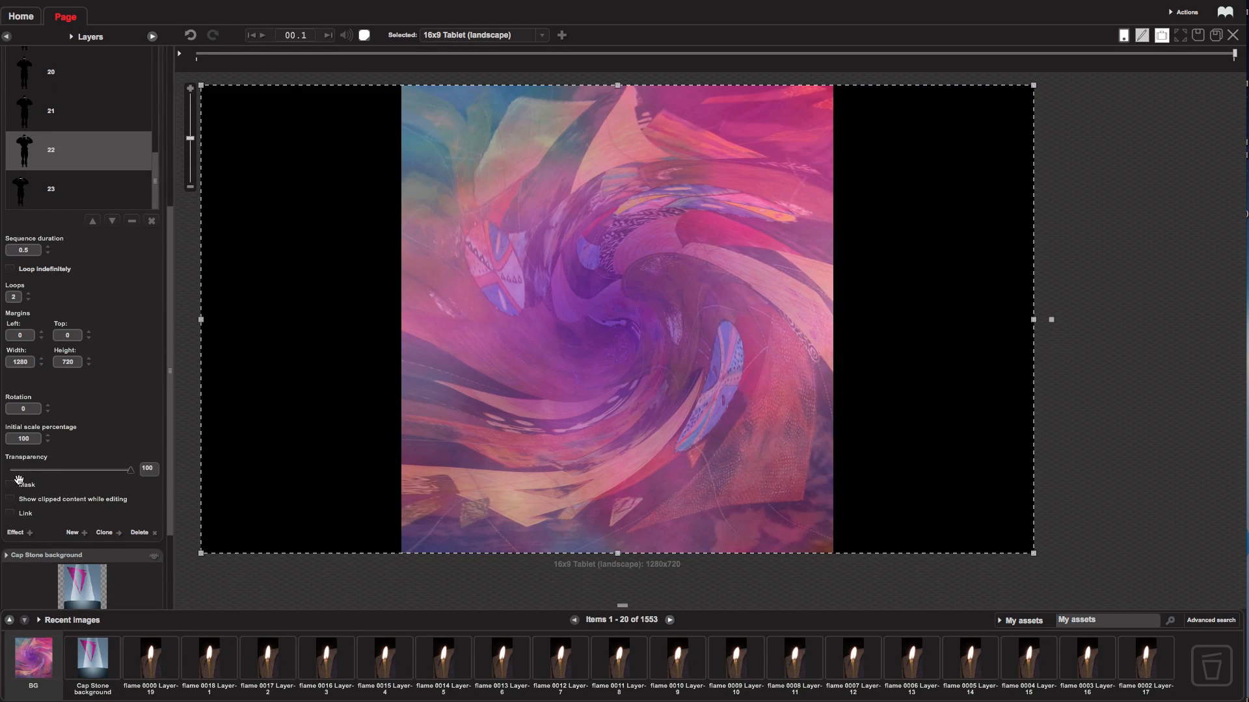
left_click_drag(169, 363, 181, 400)
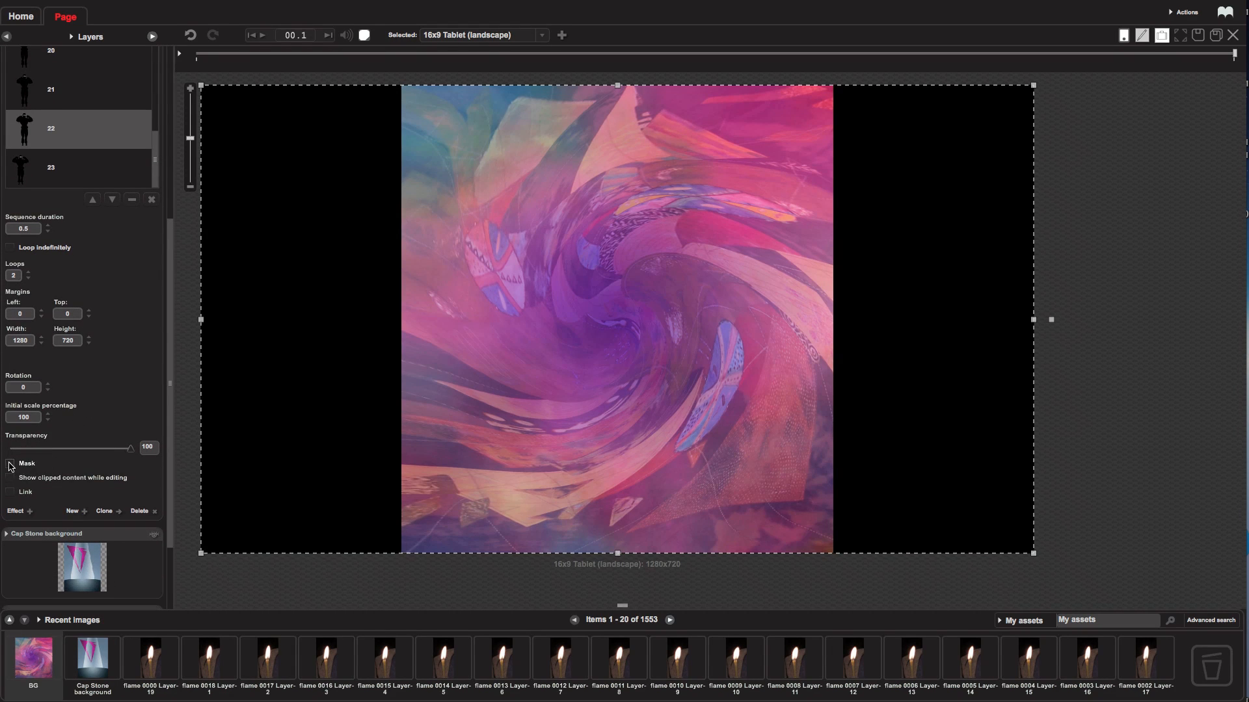
left_click(11, 464)
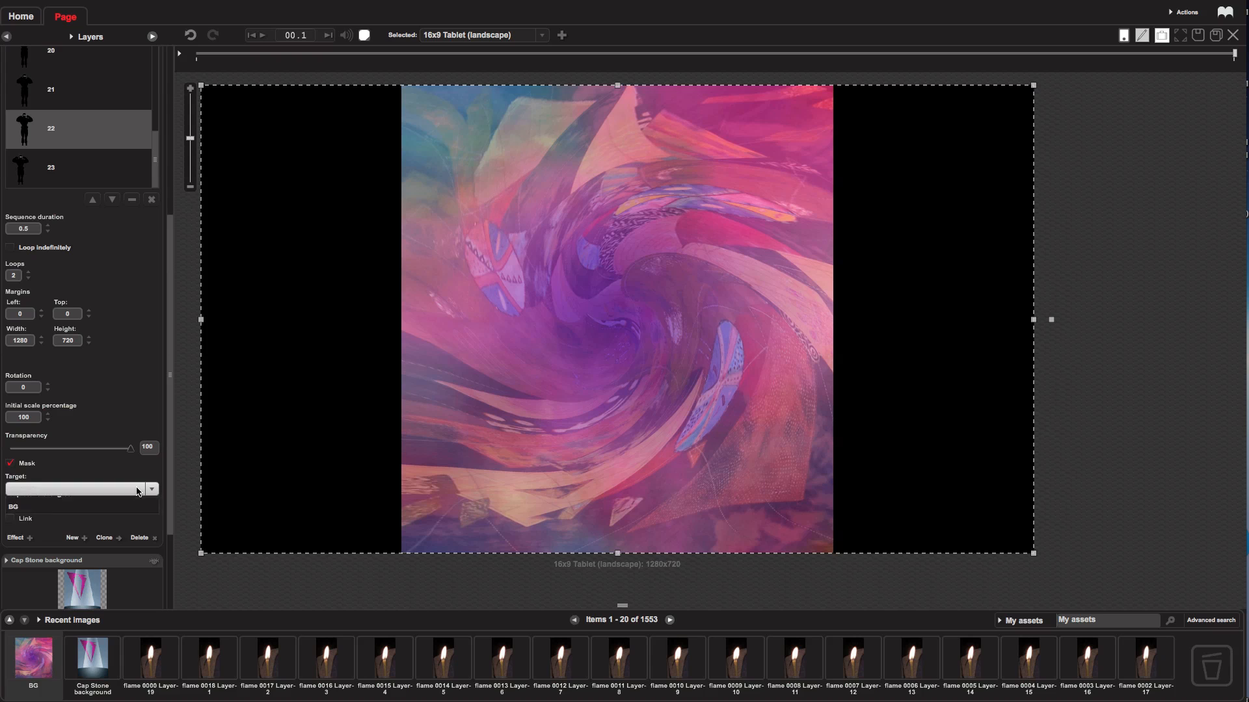
left_click(139, 489)
left_click(56, 544)
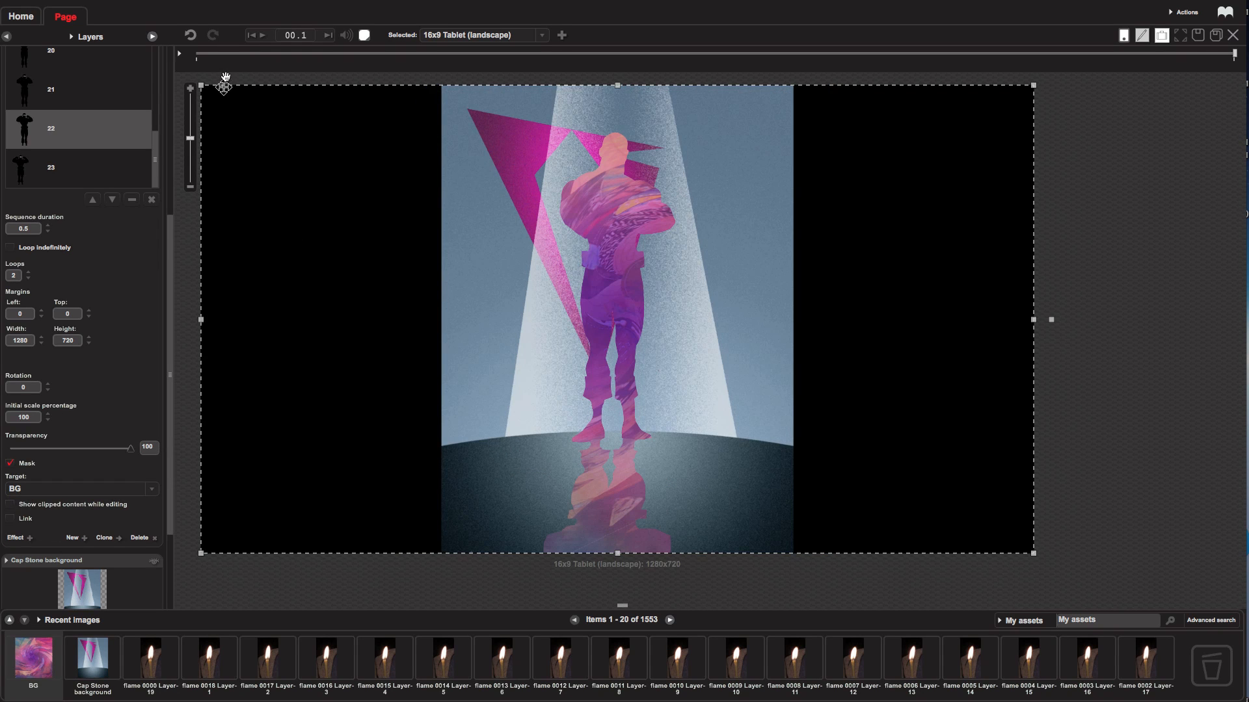
Step: Play the masked figure animation, rewind it to the beginning and replay it
left_click(263, 36)
left_click(263, 35)
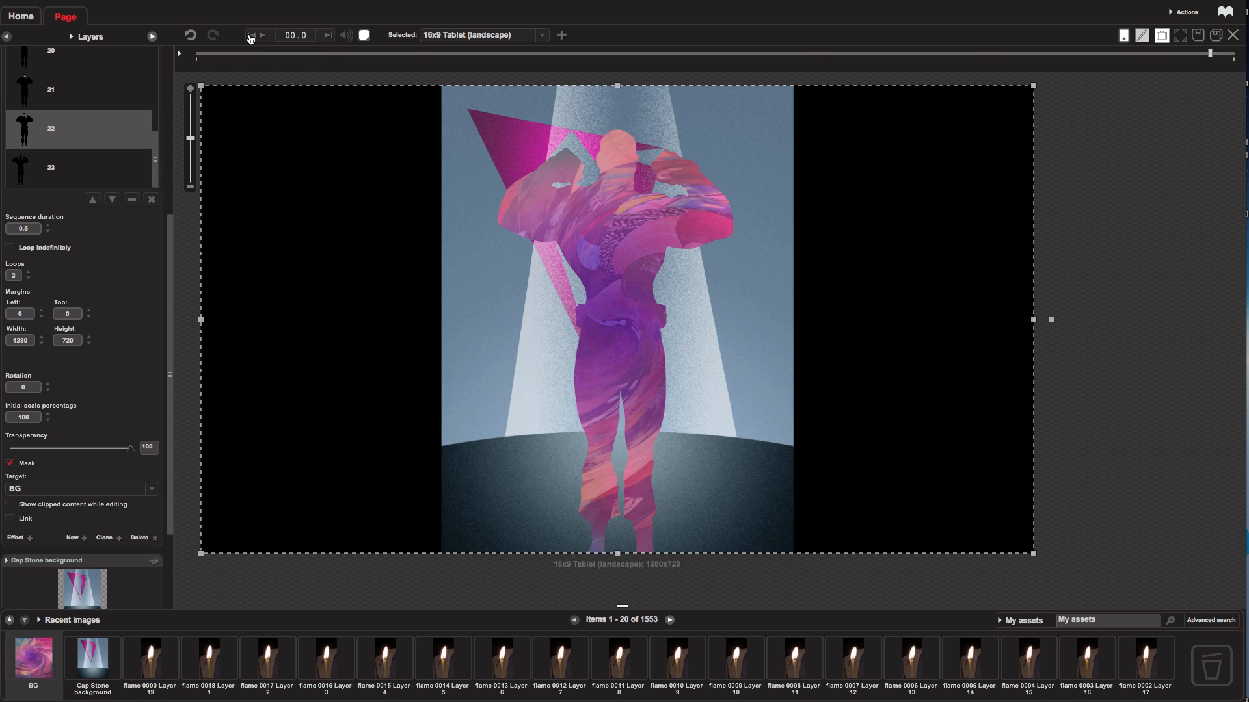
left_click(251, 37)
left_click(264, 37)
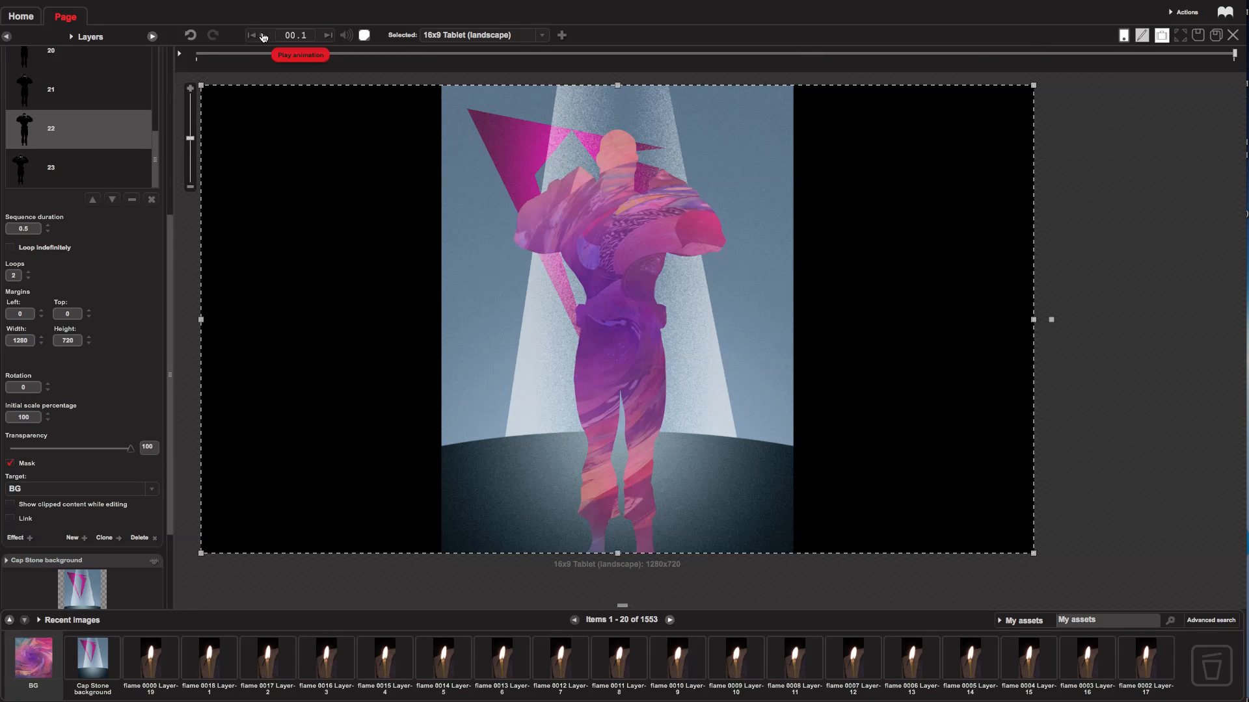